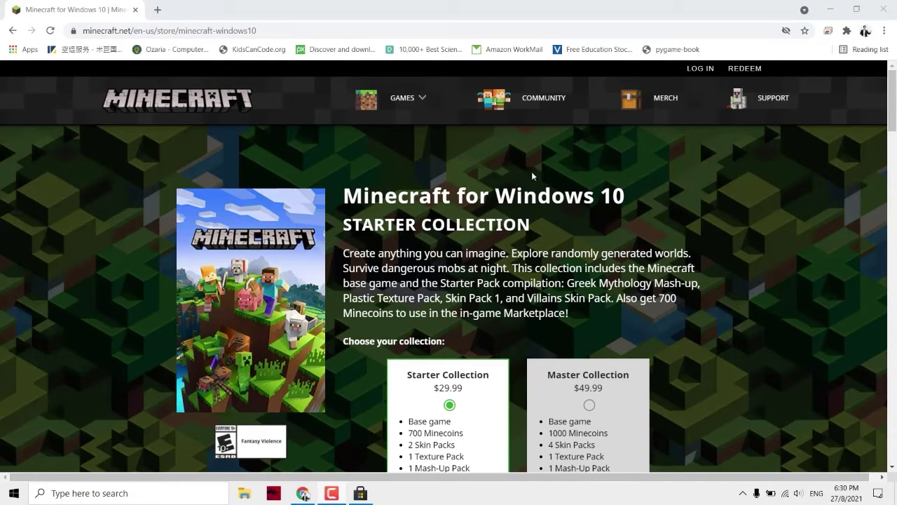
- Scroll to the system requirements table and highlight the minimum OS version 14393.0
scroll(443, 200, "down", 20)
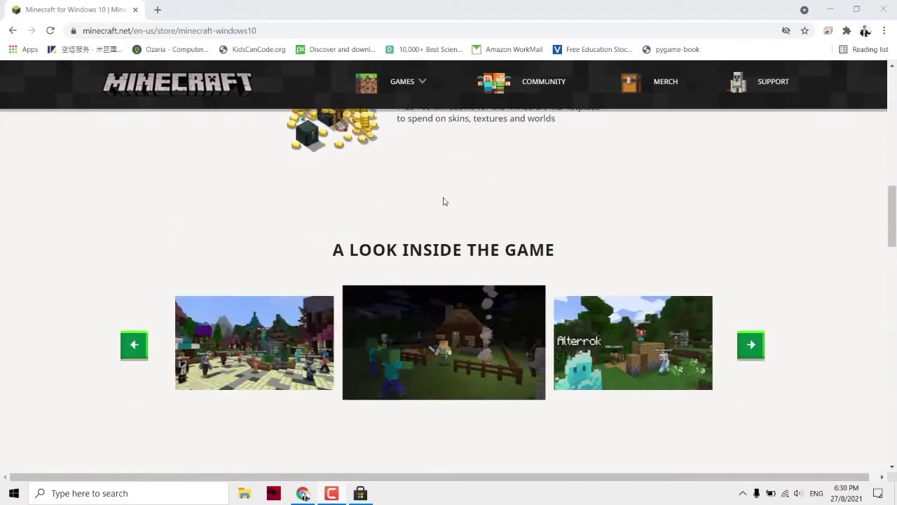
scroll(443, 201, "down", 5)
scroll(443, 201, "up", 1)
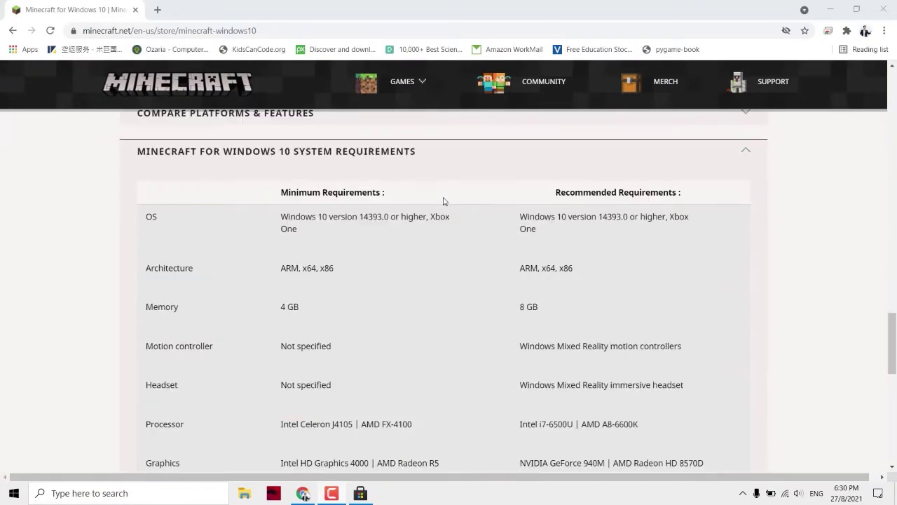
scroll(368, 195, "down", 1)
scroll(321, 214, "up", 1)
left_click_drag(360, 218, 389, 217)
left_click(380, 217)
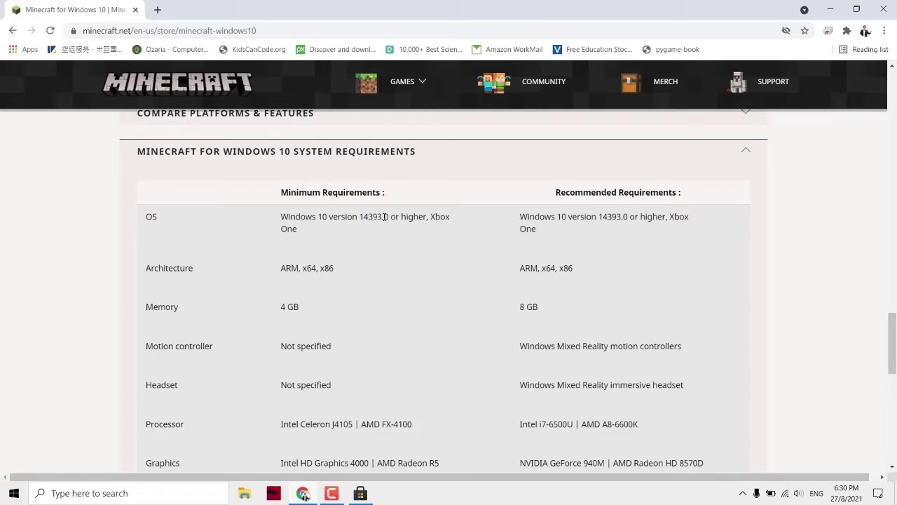
- Install the pending KB4023057 Windows update from Update & Security, then bring Microsoft Store forward
left_click(879, 495)
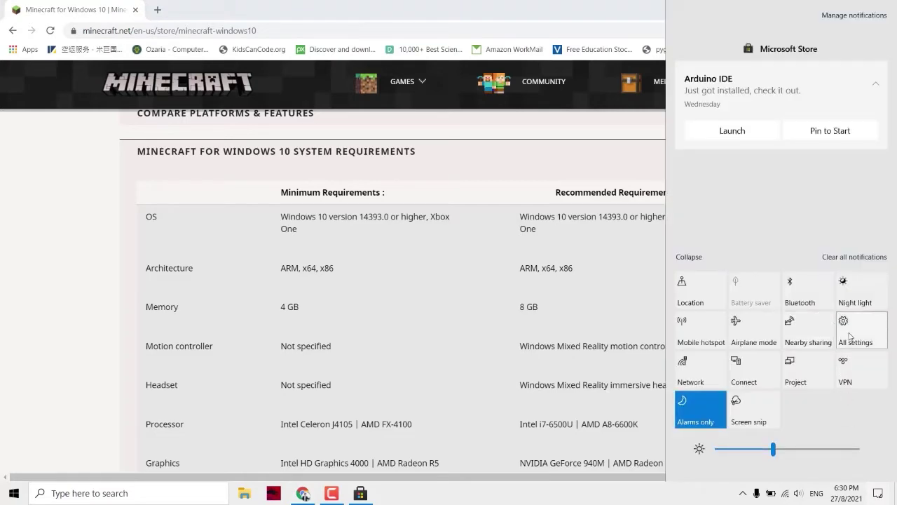
left_click(850, 336)
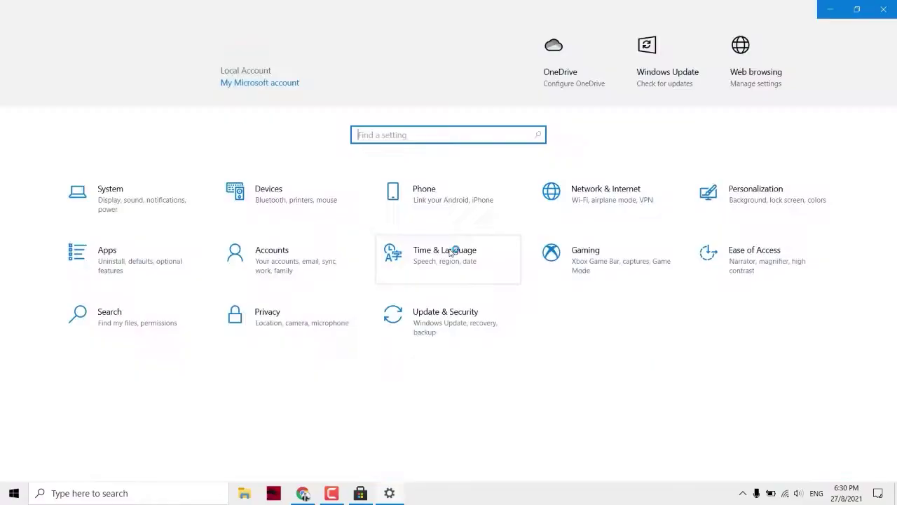
left_click(442, 324)
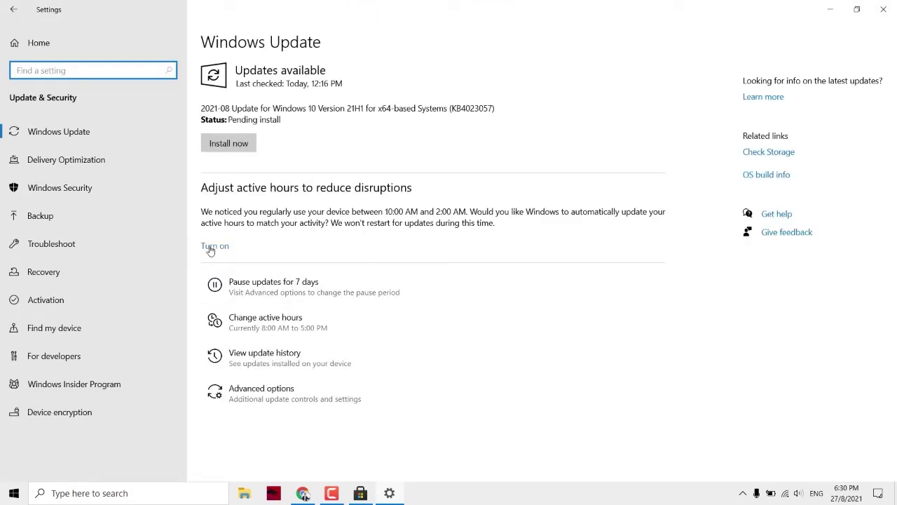
left_click(237, 147)
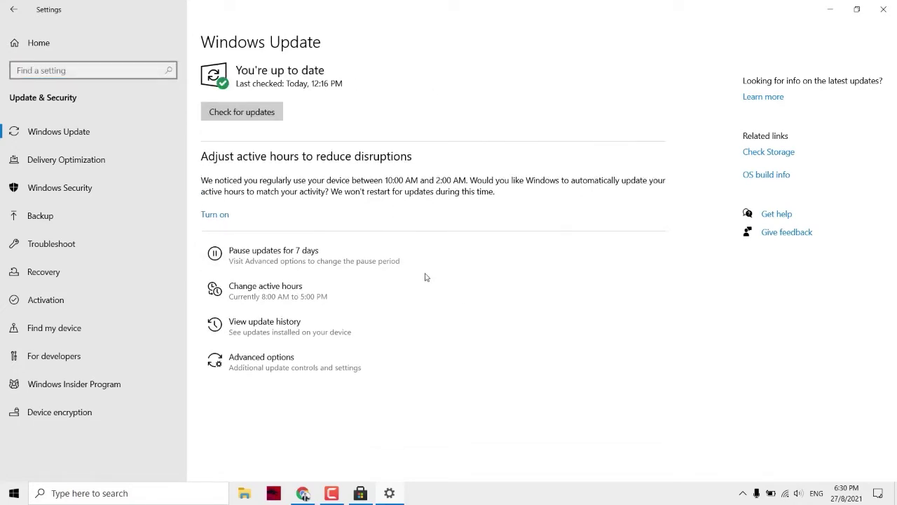
left_click(366, 495)
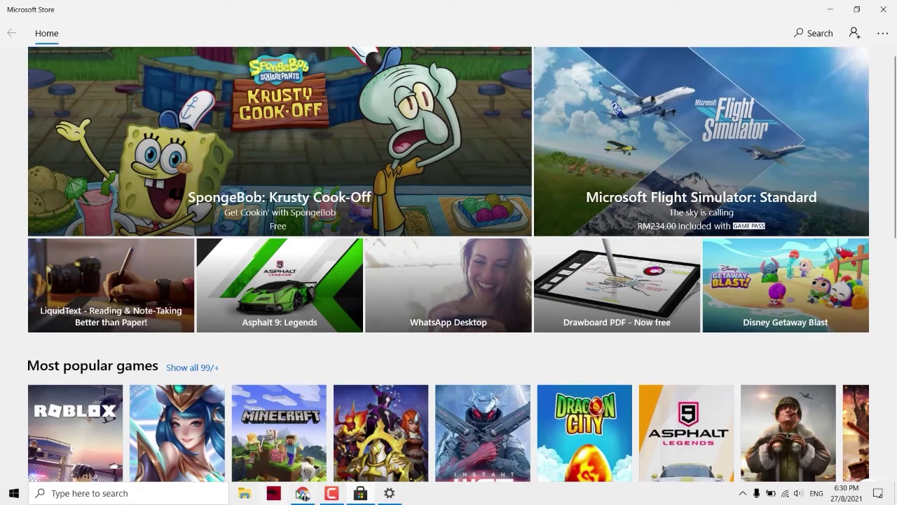
- In Chrome, highlight the minimum processor and Intel HD Graphics 4000 requirements, then return to the top
left_click(304, 493)
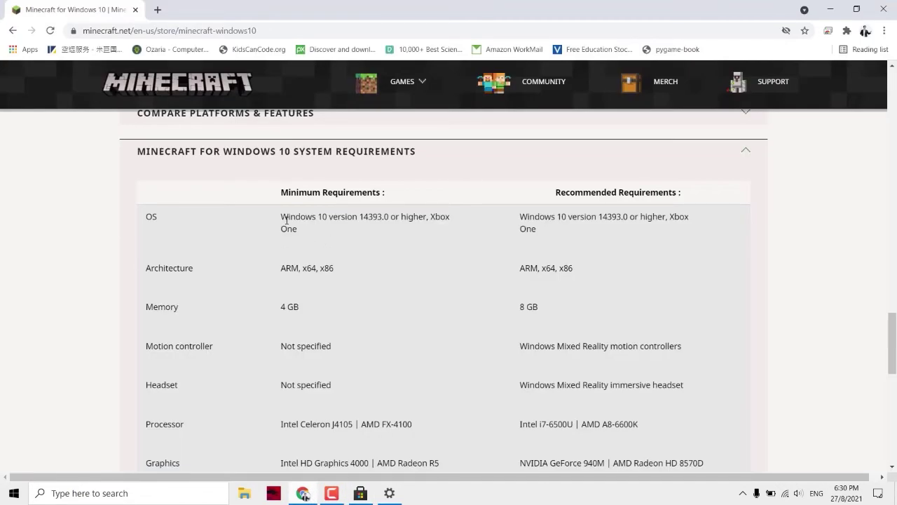
scroll(335, 227, "down", 1)
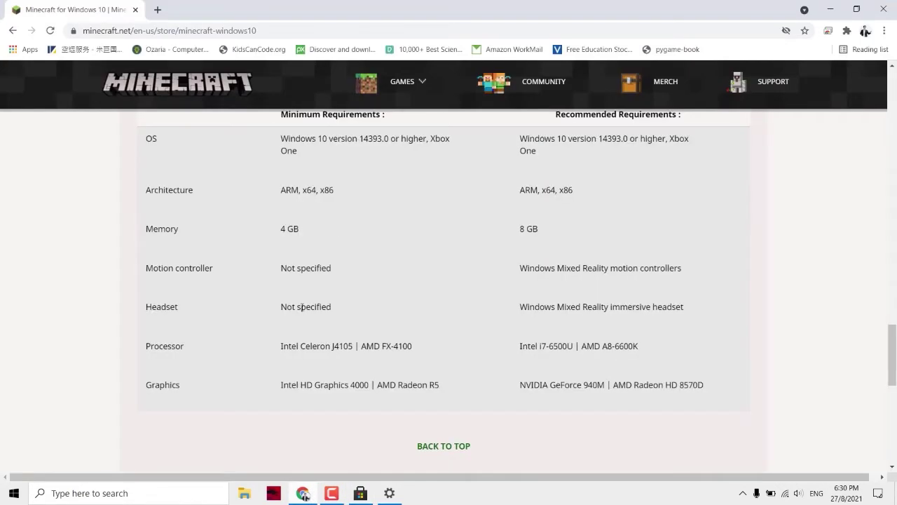
left_click_drag(281, 345, 410, 345)
left_click(335, 347)
left_click_drag(284, 386, 437, 384)
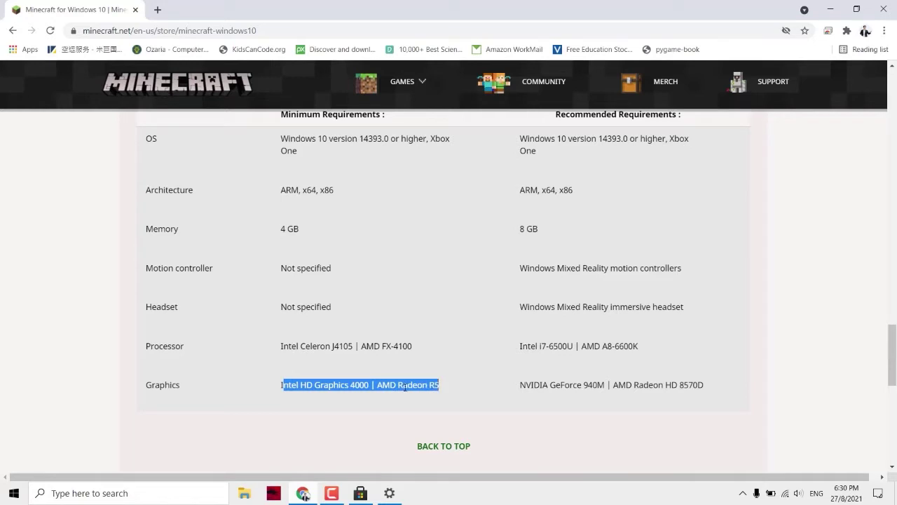
left_click(273, 391)
left_click_drag(281, 389, 364, 385)
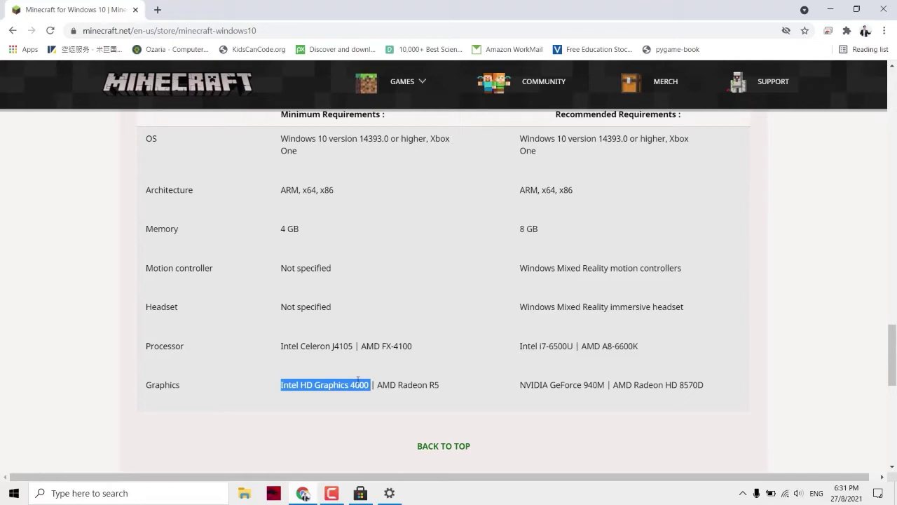
scroll(362, 361, "up", 20)
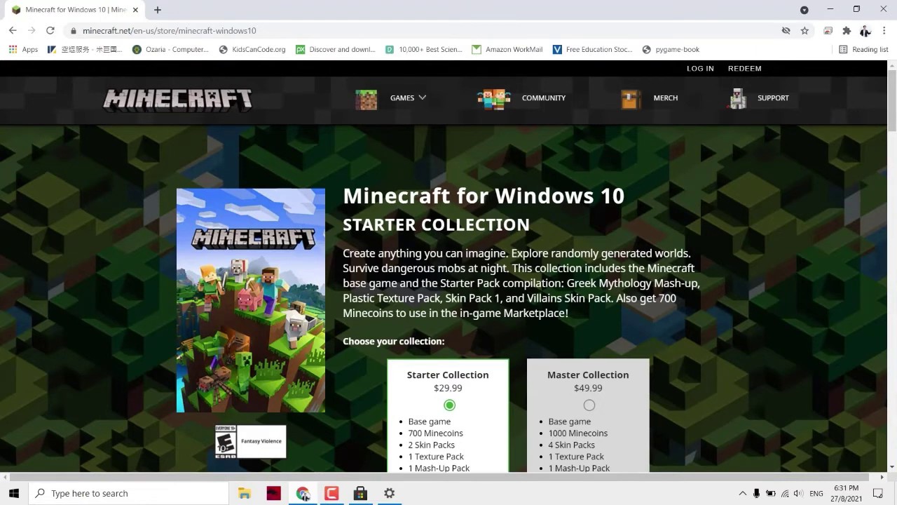
- Reopen Microsoft Store via Windows search and search it for 'minecraft for windows 10'
left_click(361, 493)
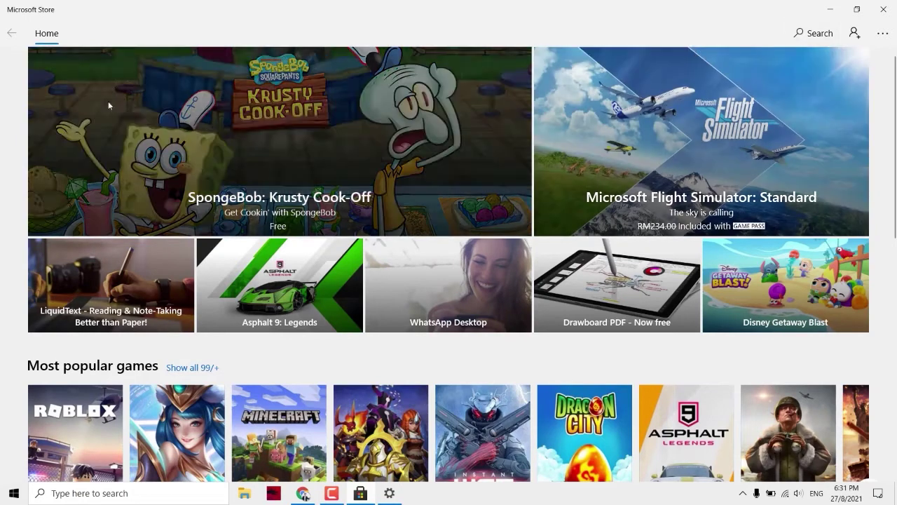
left_click(76, 493)
type("store")
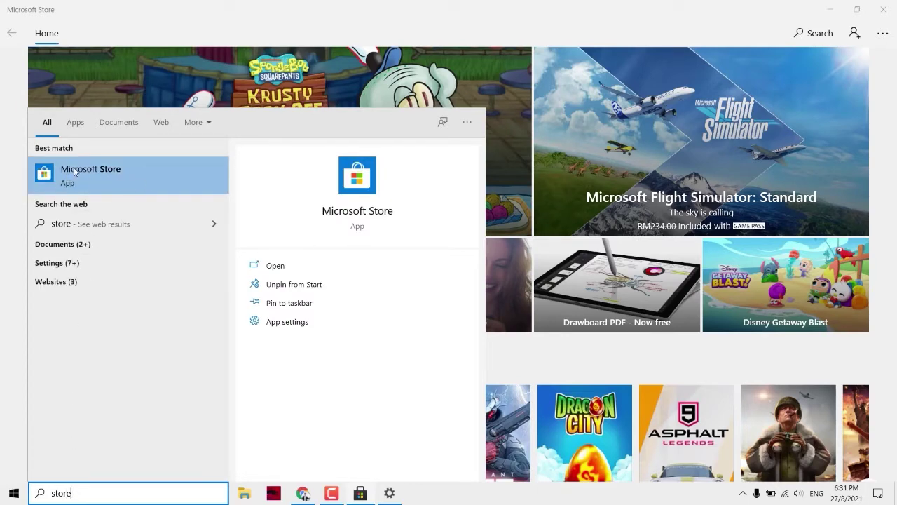
left_click(92, 177)
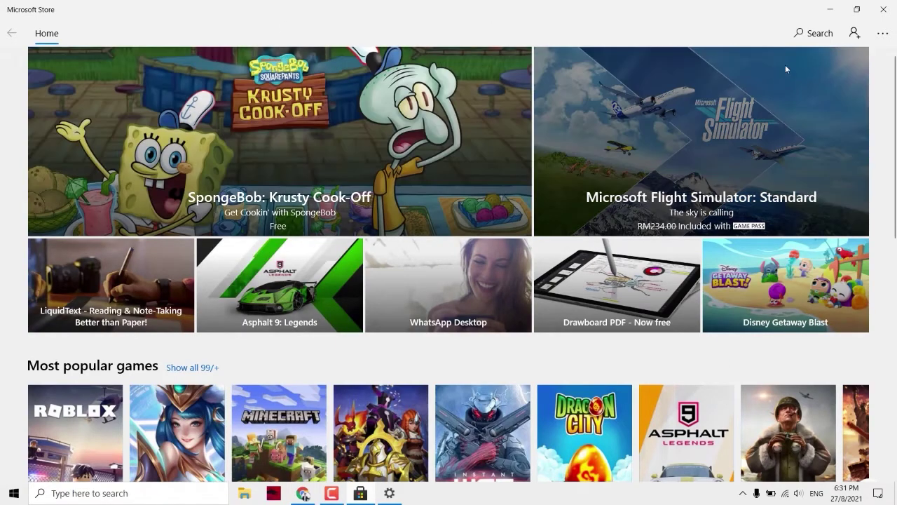
left_click(814, 33)
type("minecraft for windows 10")
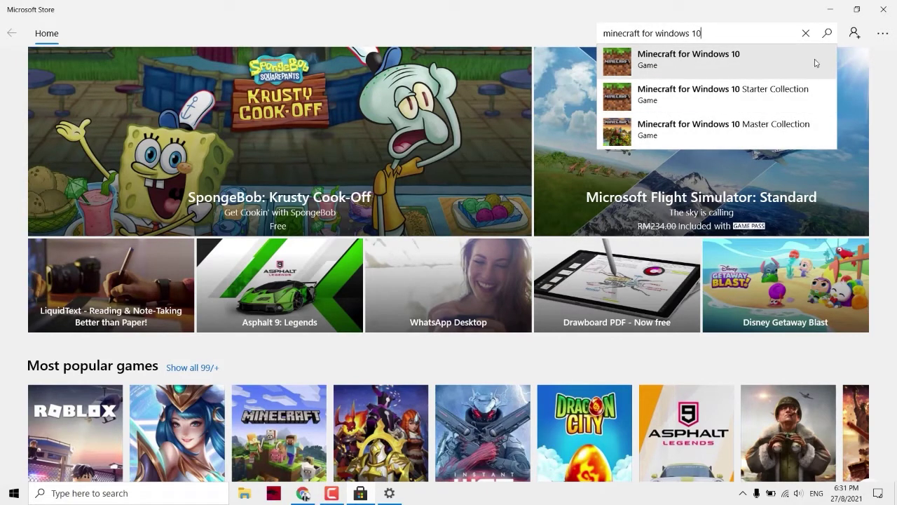
- Open the Minecraft for Windows 10 suggestion to view its RM104.00+ product page
left_click(676, 63)
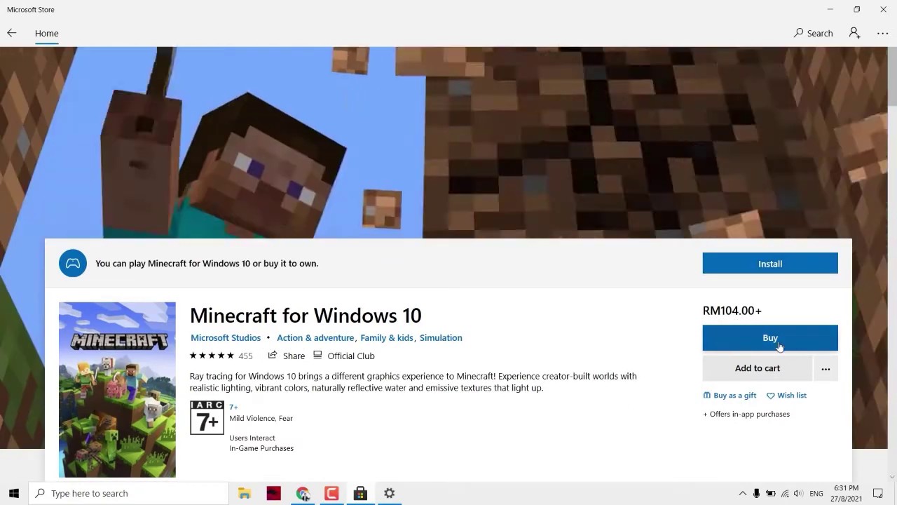
scroll(603, 310, "down", 5)
scroll(624, 312, "up", 5)
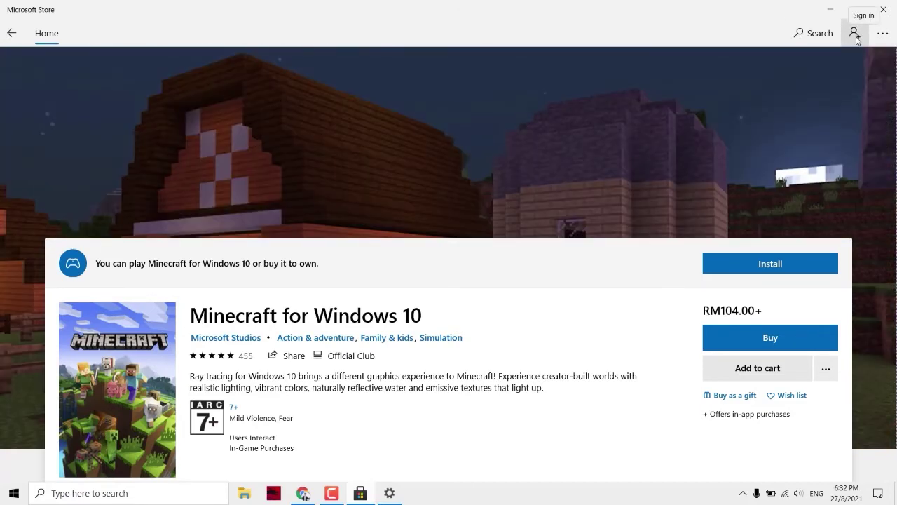
- Sign in to the Store with the third listed Microsoft account, confirming with its PIN
left_click(855, 35)
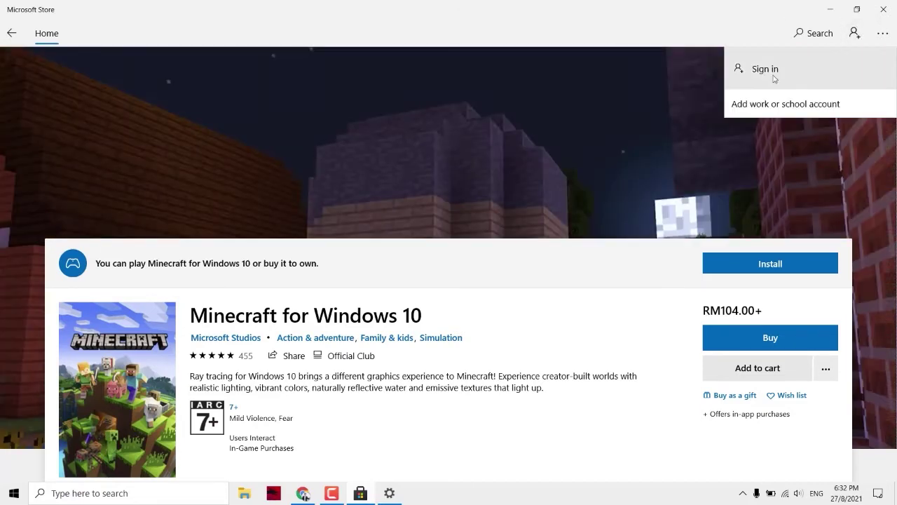
left_click(856, 33)
left_click(856, 32)
left_click(776, 71)
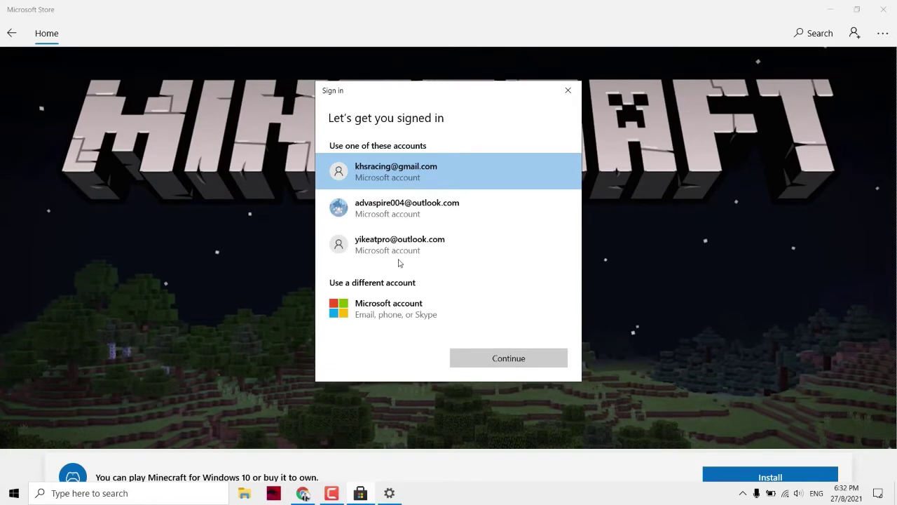
left_click(399, 254)
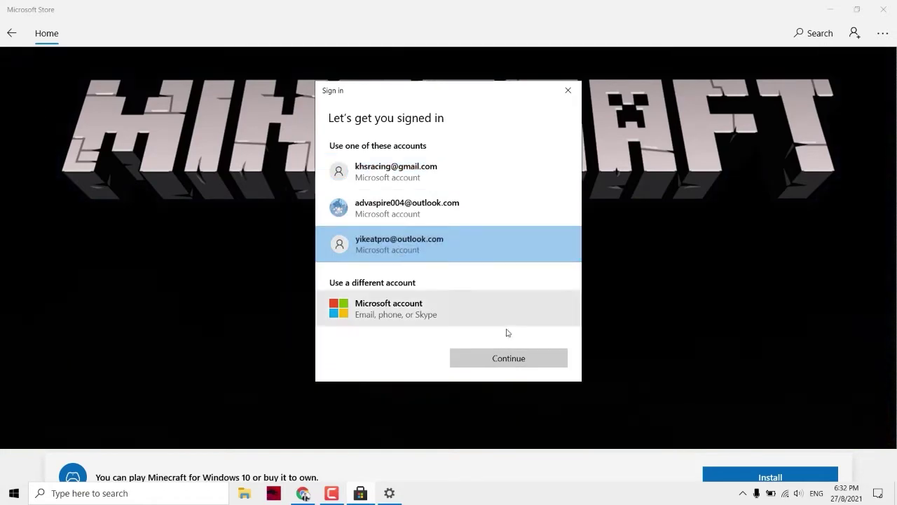
left_click(499, 361)
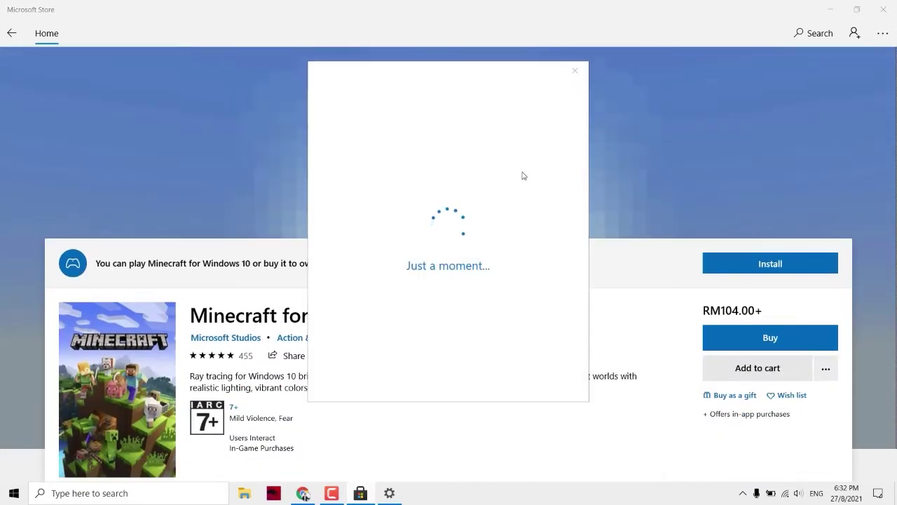
type("••••••••")
left_click(403, 305)
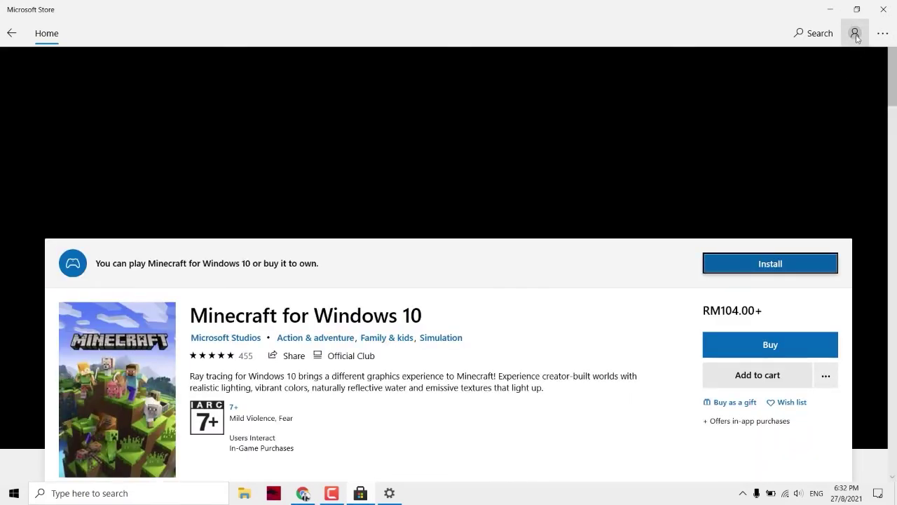
- Sign out of the earlier account and start signing in with a different Microsoft account
left_click(856, 37)
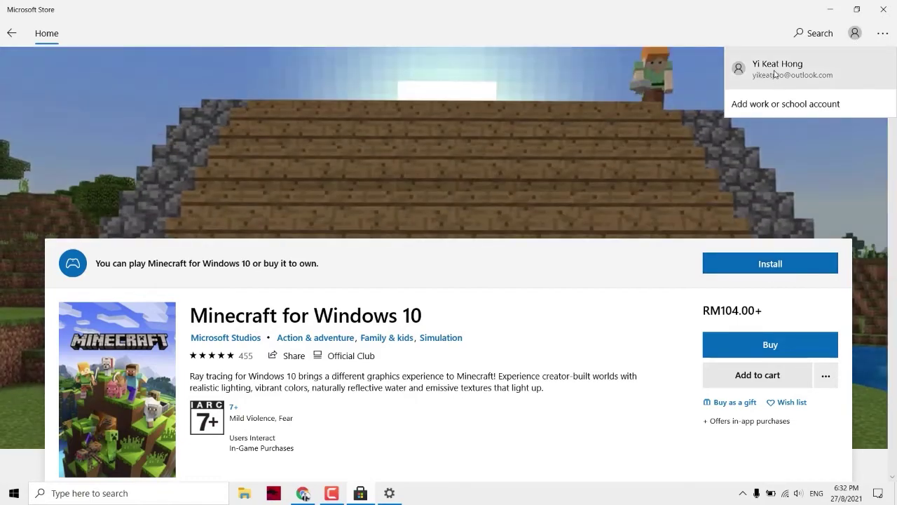
left_click(774, 69)
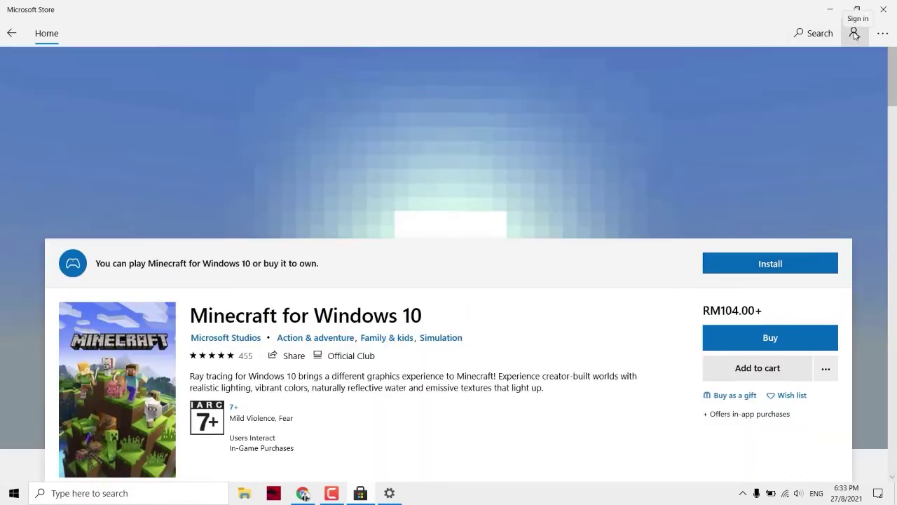
left_click(857, 39)
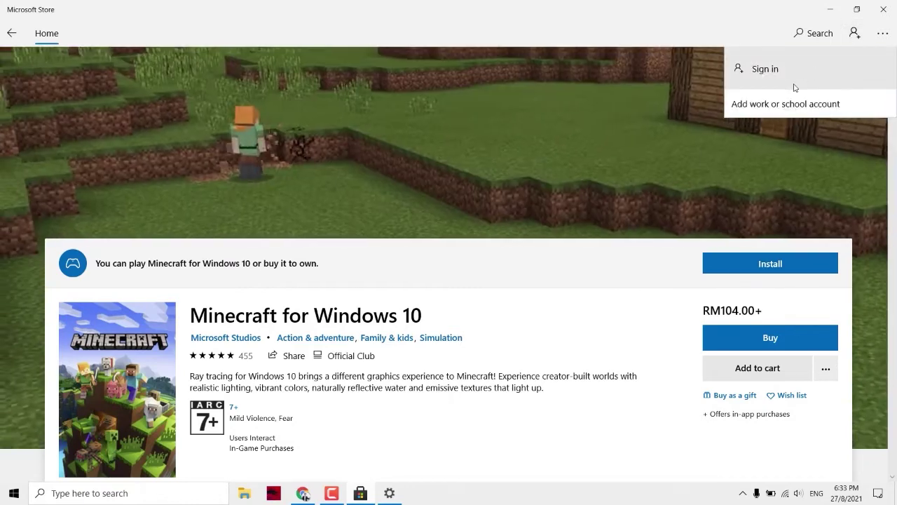
left_click(786, 84)
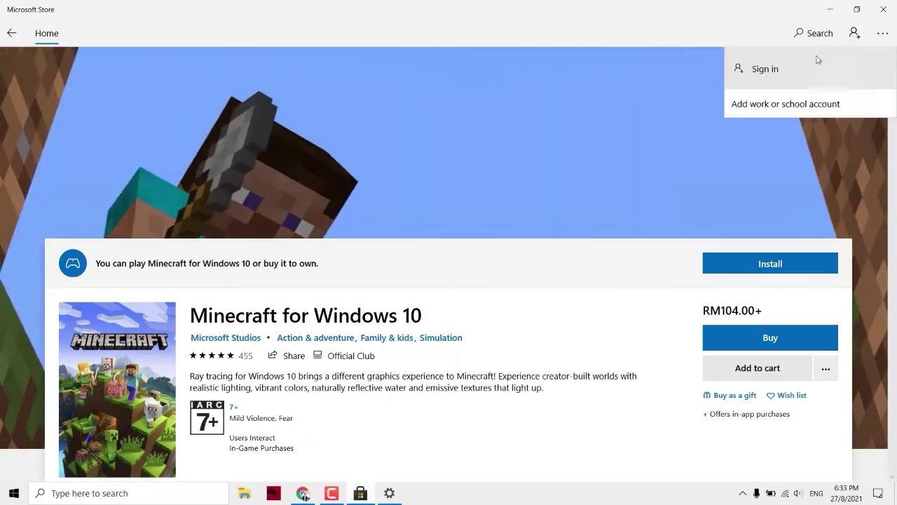
left_click(806, 66)
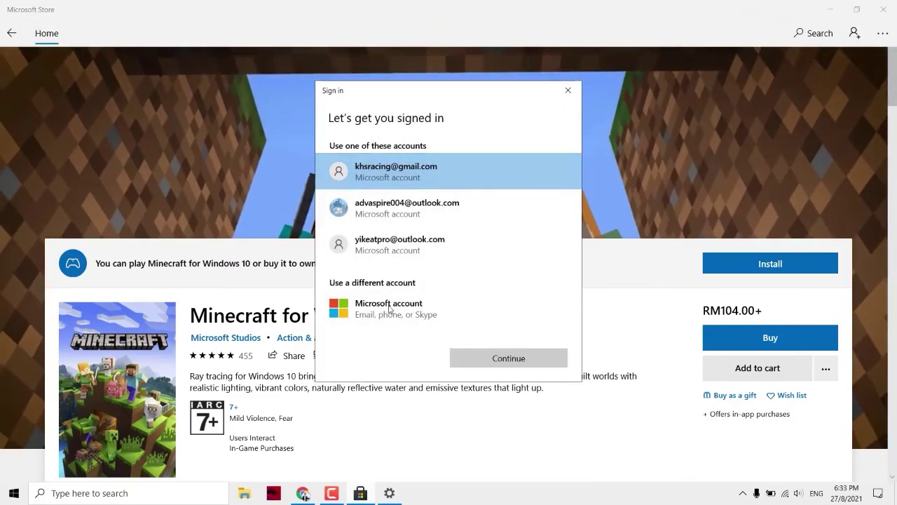
left_click(396, 315)
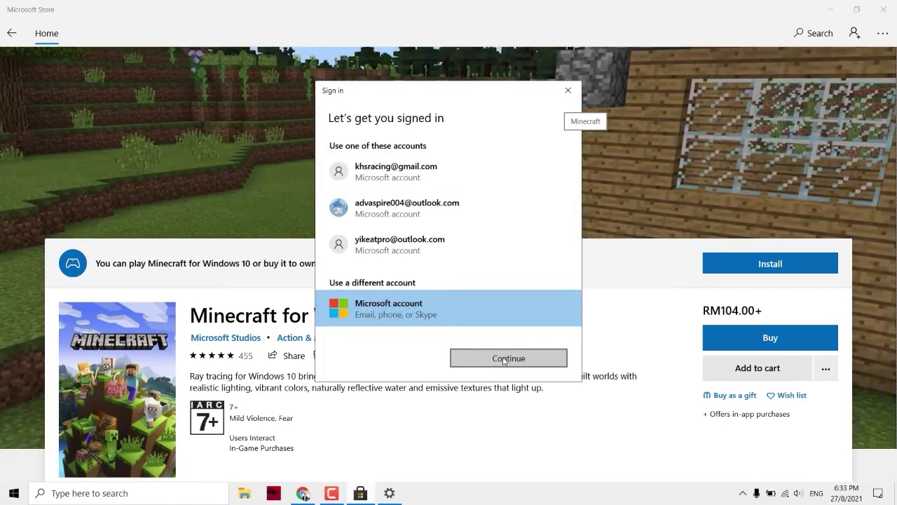
- Enter the other account's e-mail and password to sign in, so Minecraft shows 'You own this game'
left_click(504, 358)
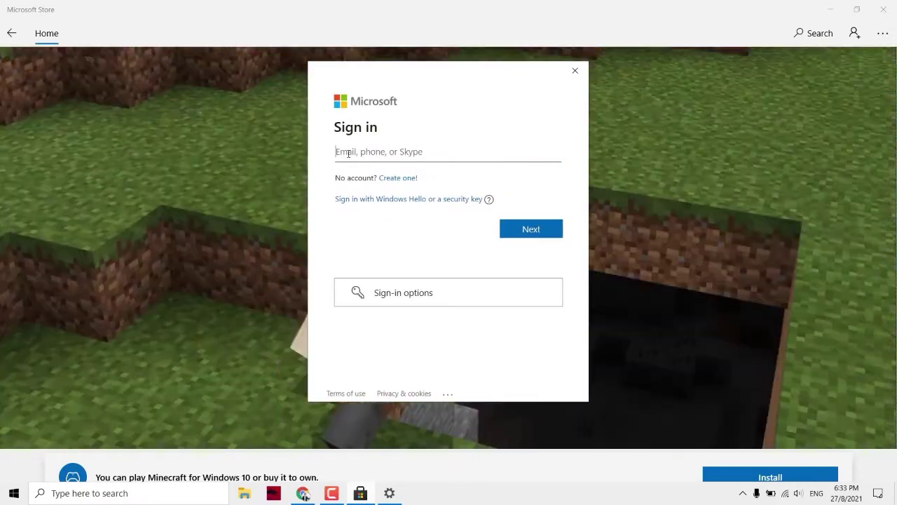
key("ctrl+v")
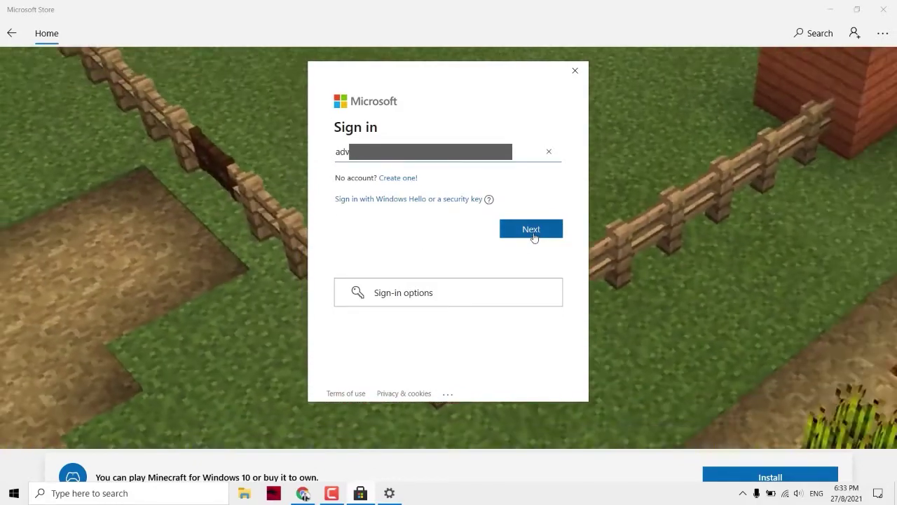
left_click(533, 237)
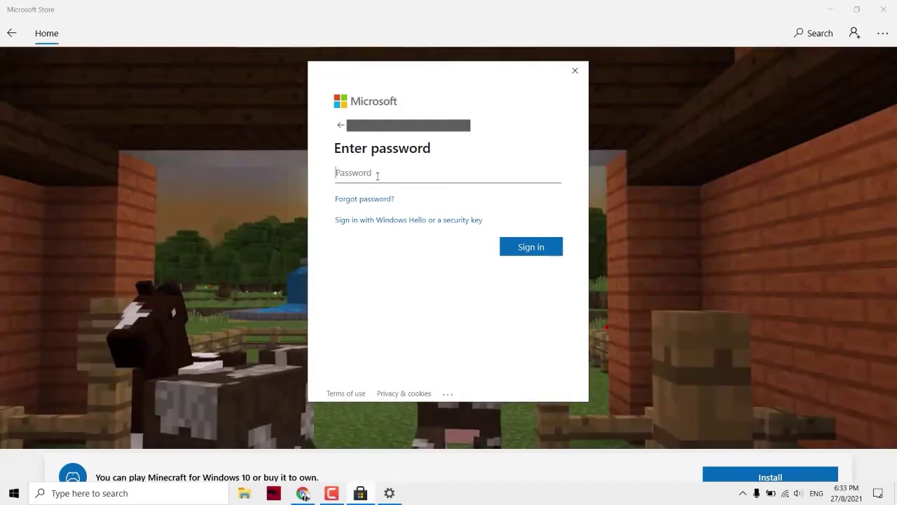
type("••••••••••")
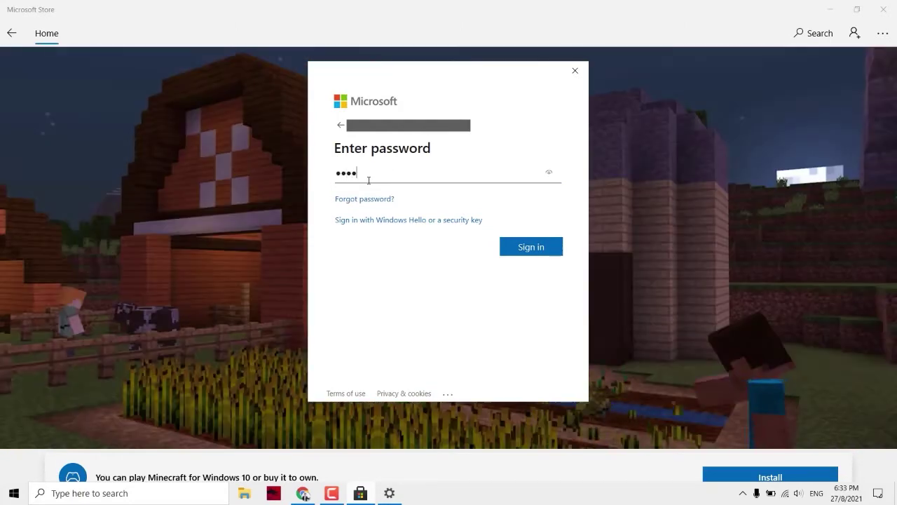
type("••••")
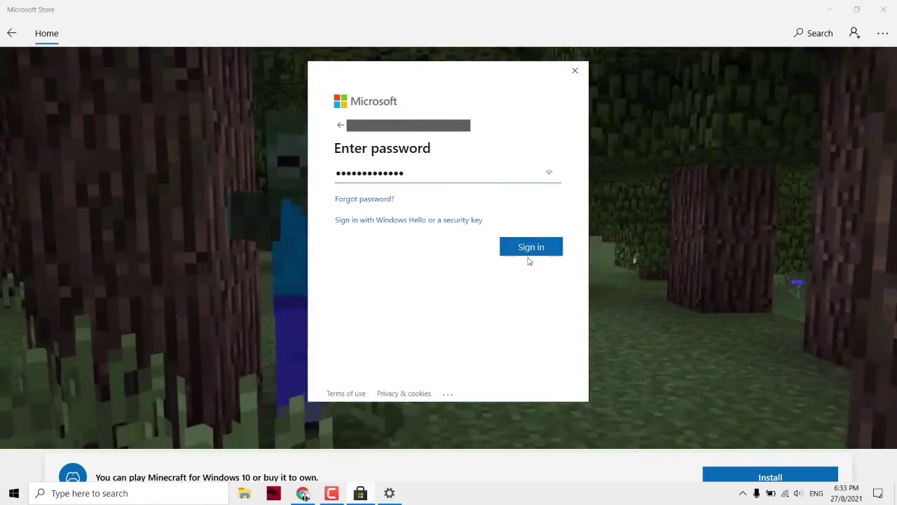
left_click(534, 251)
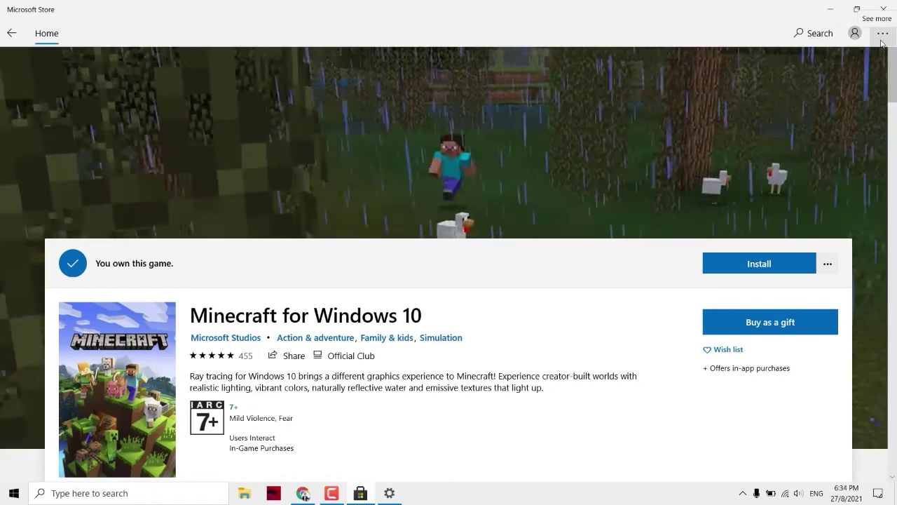
- Install Minecraft for Windows 10 from the All owned list in Downloads and updates
left_click(882, 34)
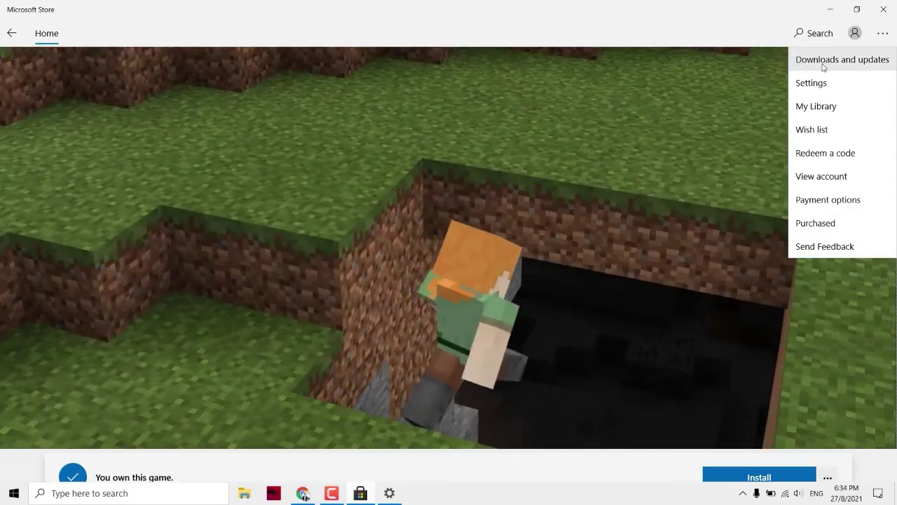
left_click(824, 66)
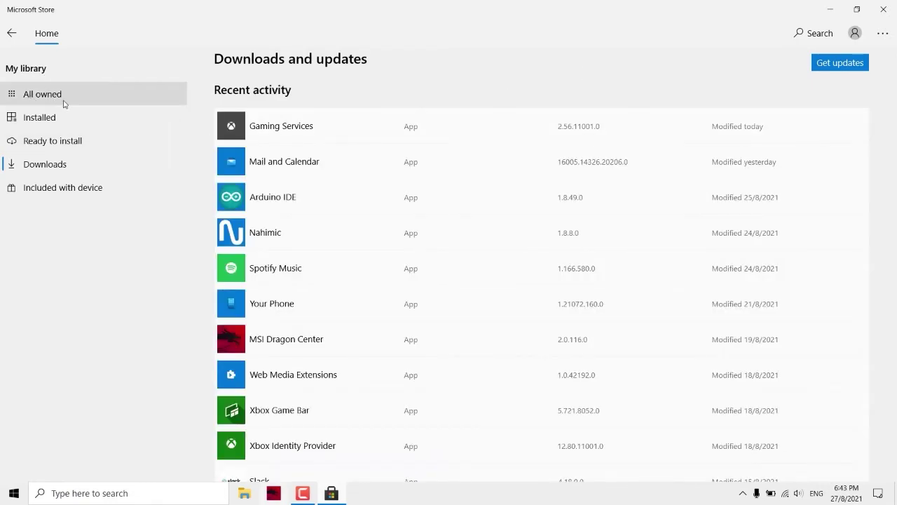
left_click(50, 98)
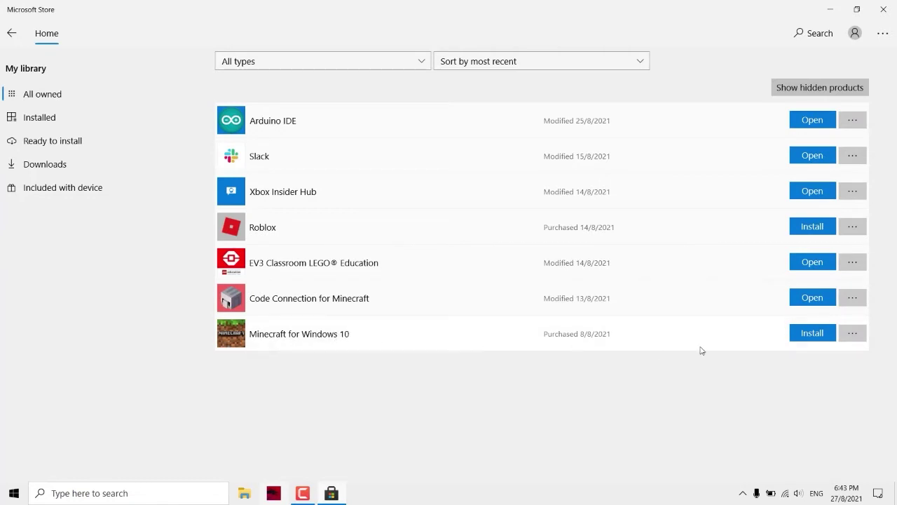
left_click(820, 335)
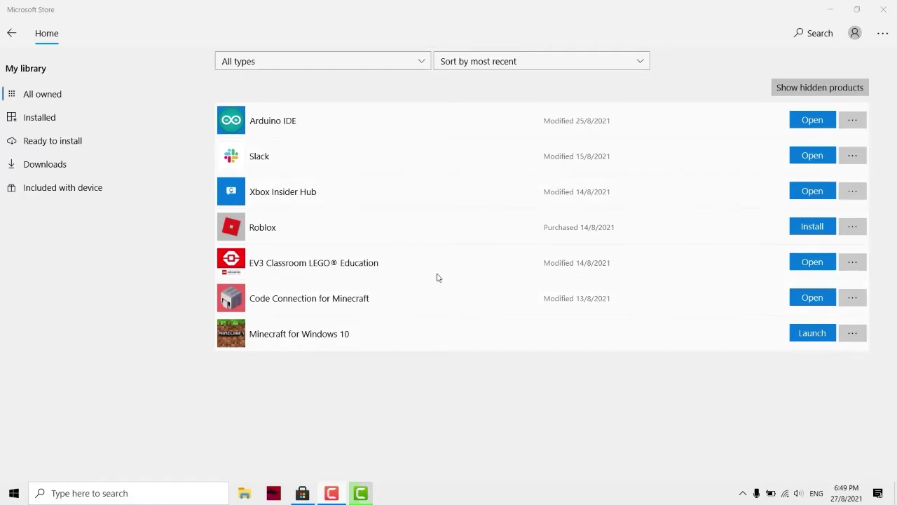
- Launch Minecraft maximised, sign in with the Microsoft account, and dismiss the 1.17.30.23 beta notes
left_click(799, 334)
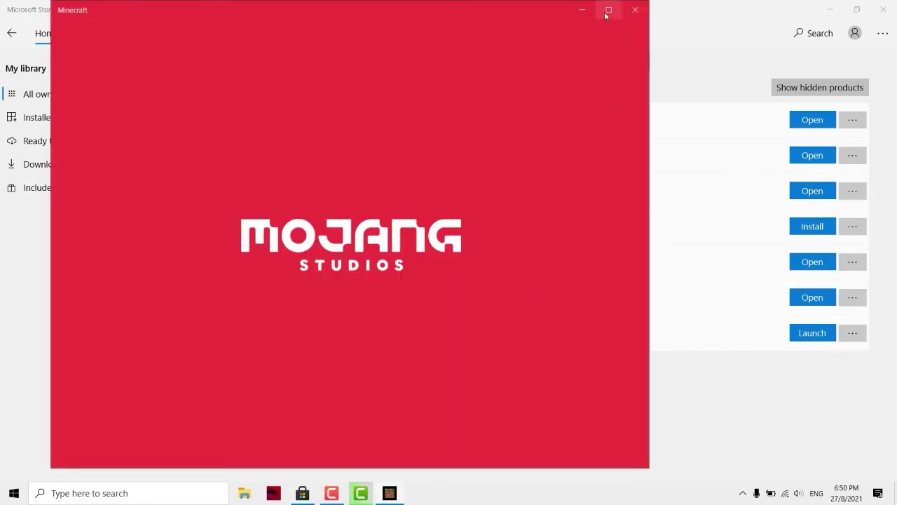
left_click(608, 10)
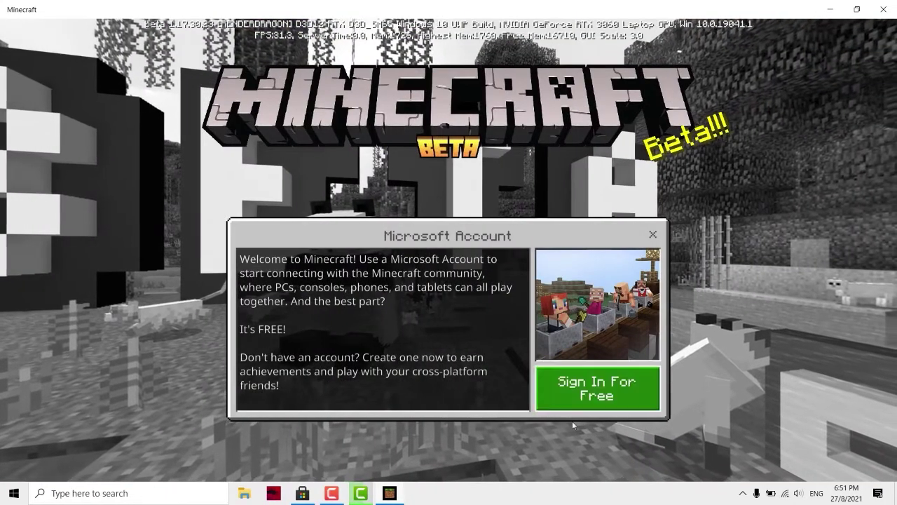
left_click(574, 403)
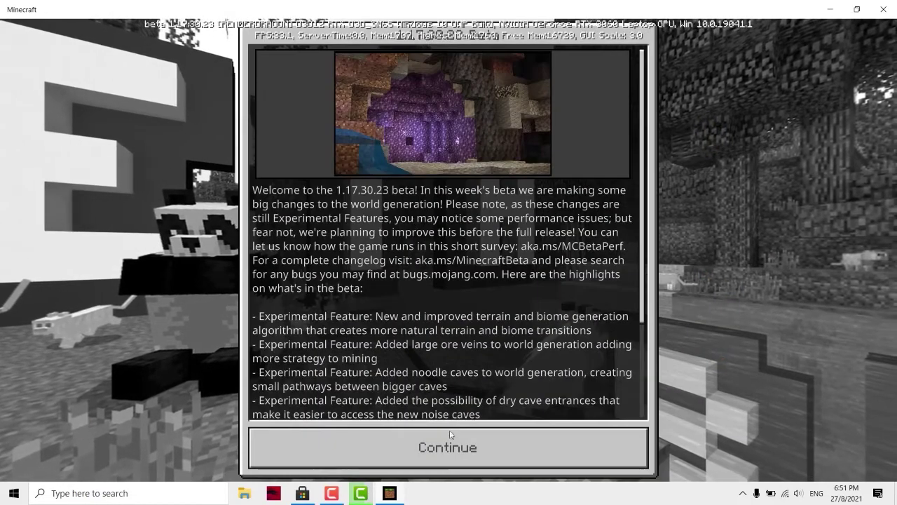
left_click(441, 447)
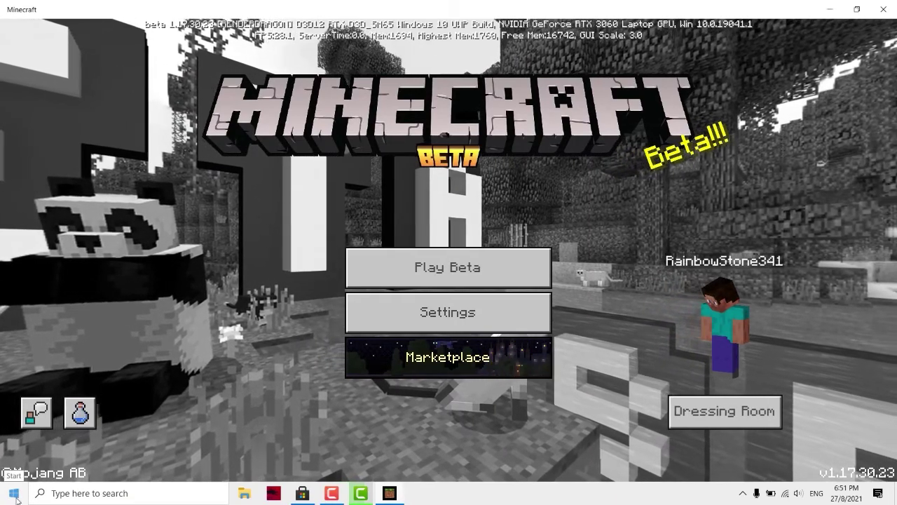
- Launch Xbox Console Companion from a Start search for 'xbox' and close the Minecraft window
left_click(72, 500)
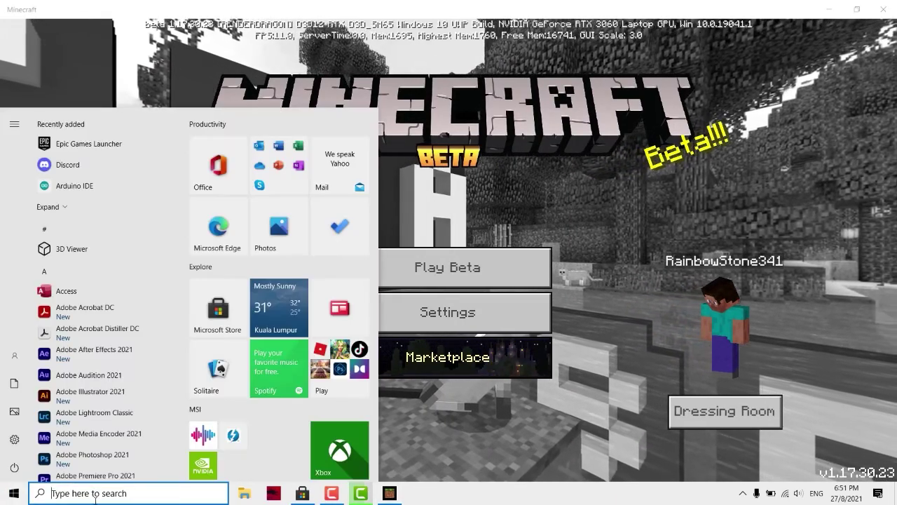
type("xbox")
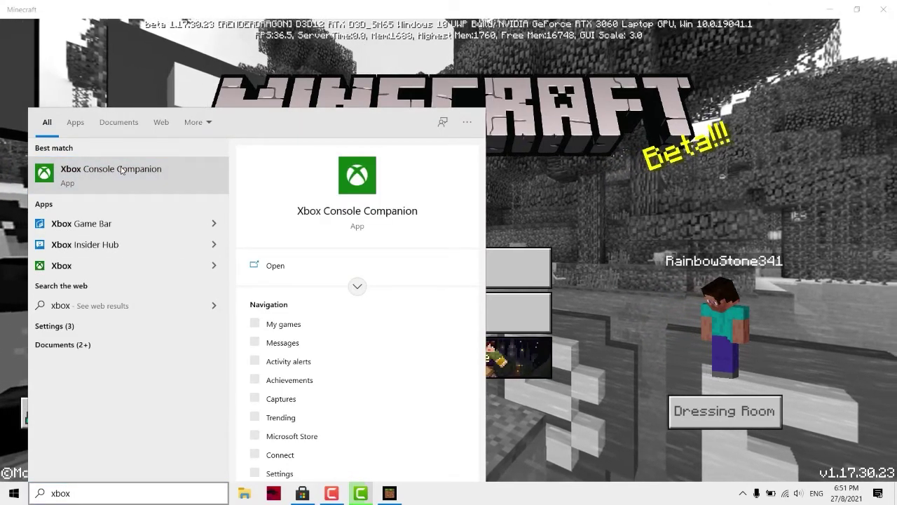
left_click(148, 173)
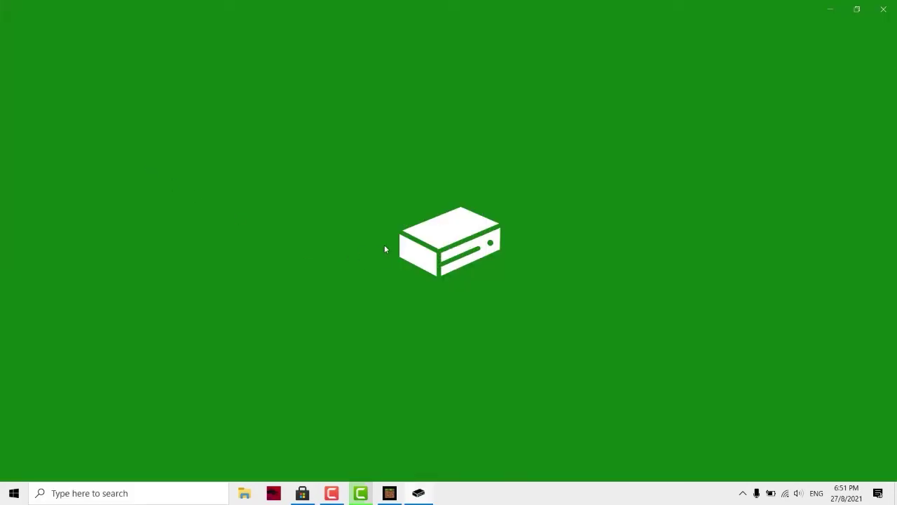
left_click(390, 494)
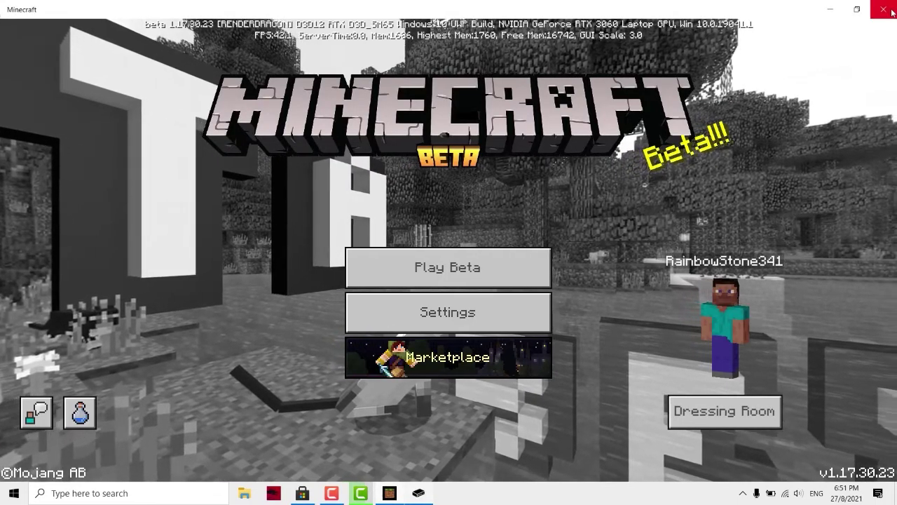
left_click(883, 9)
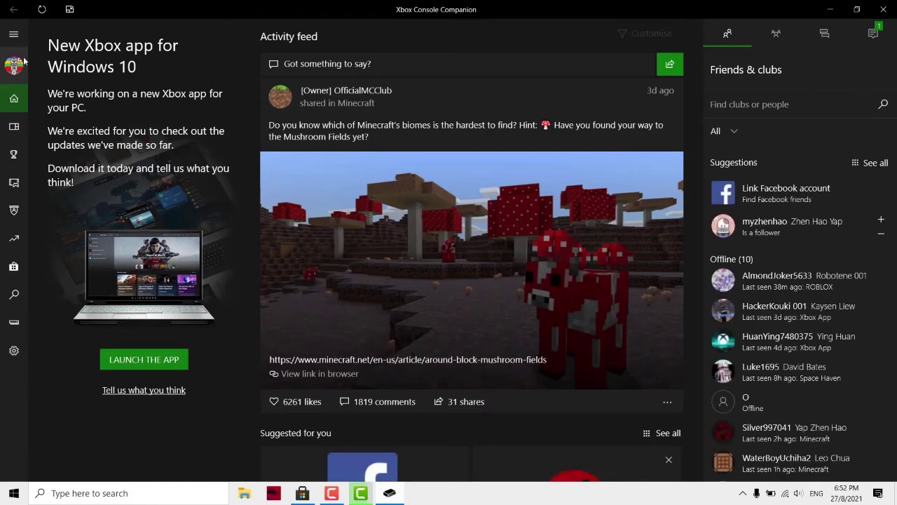
- Sign out of the Xbox account through the profile page's More options
left_click(21, 61)
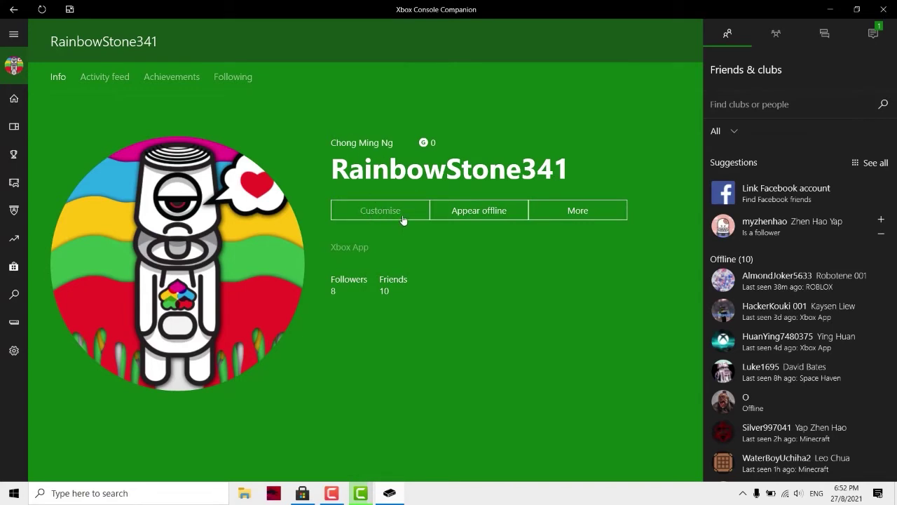
left_click(579, 213)
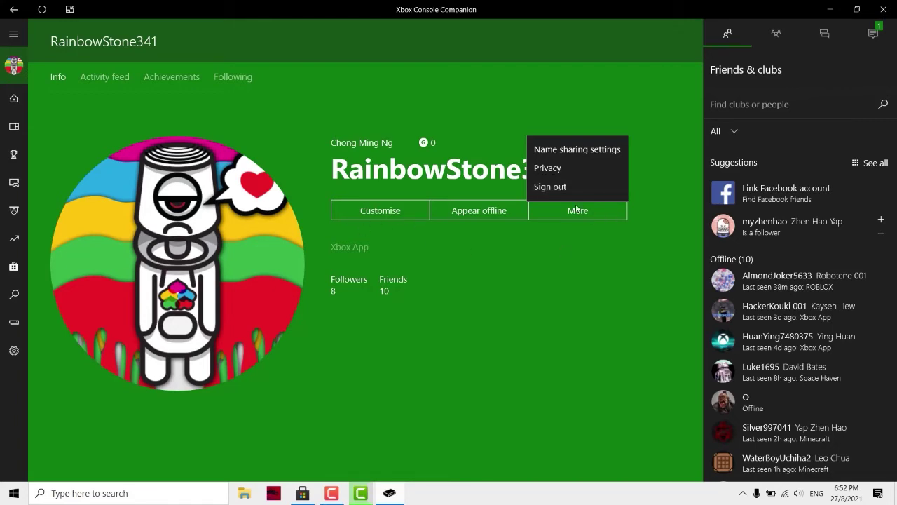
left_click(566, 188)
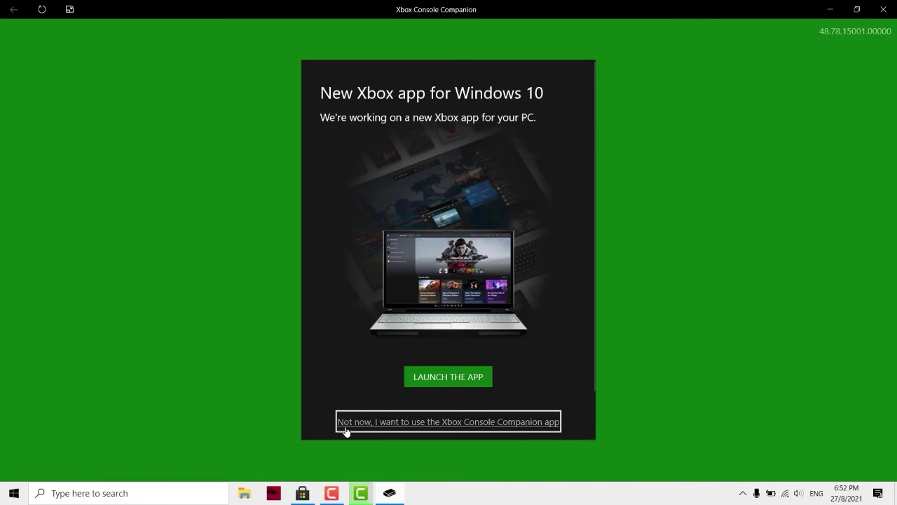
- Keep Xbox Console Companion, sign in with the existing account, then choose a different Microsoft account
left_click(468, 428)
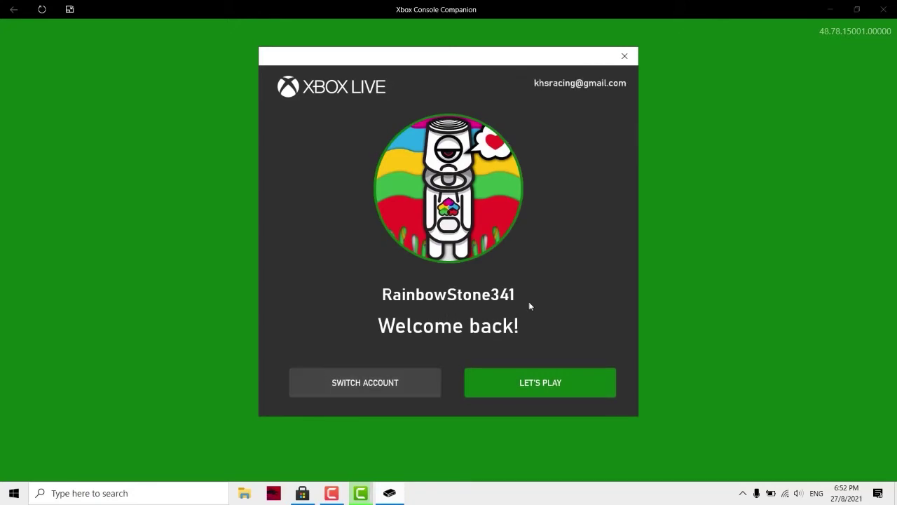
left_click(375, 385)
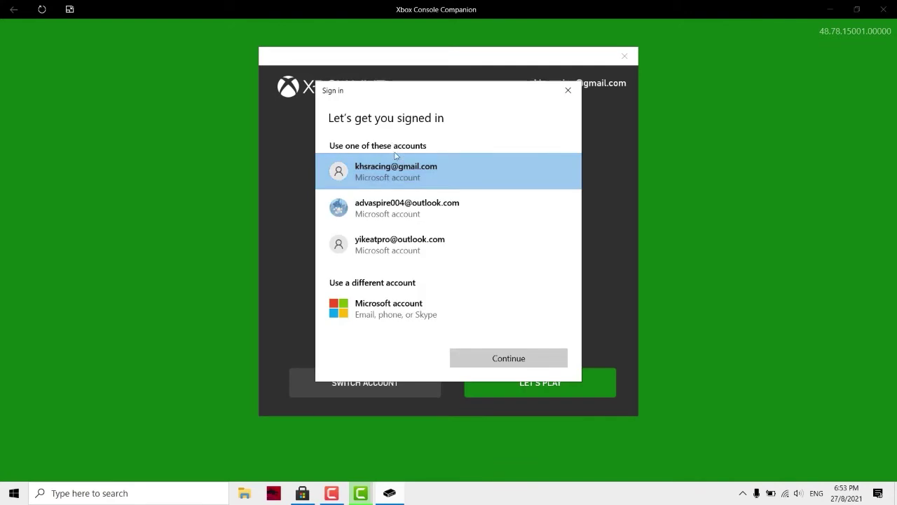
left_click(374, 248)
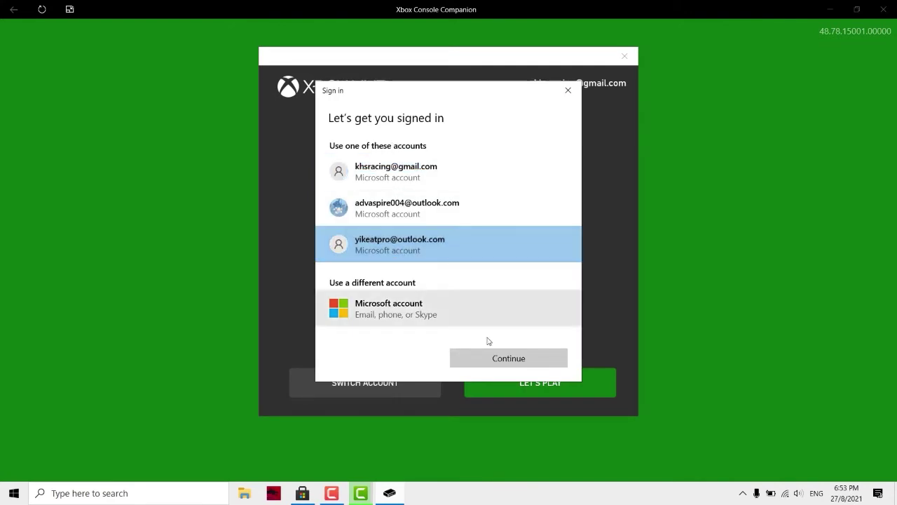
left_click(486, 361)
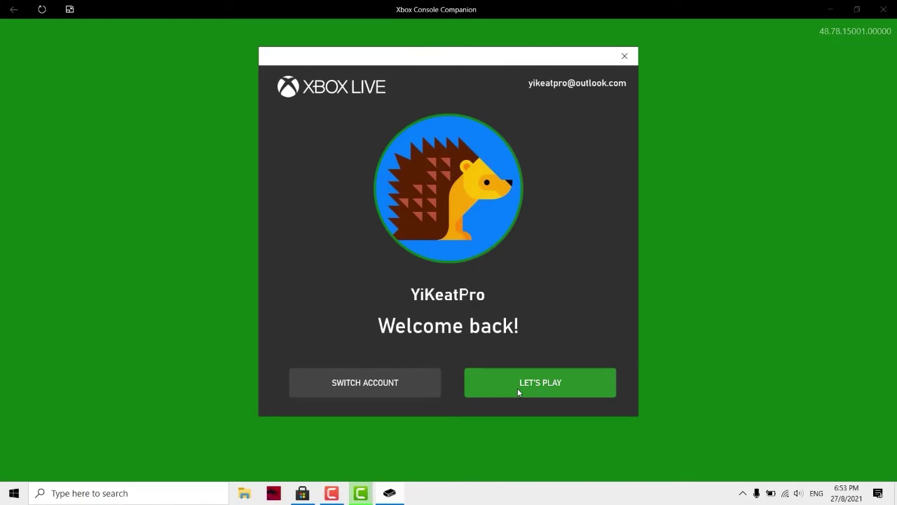
left_click(373, 393)
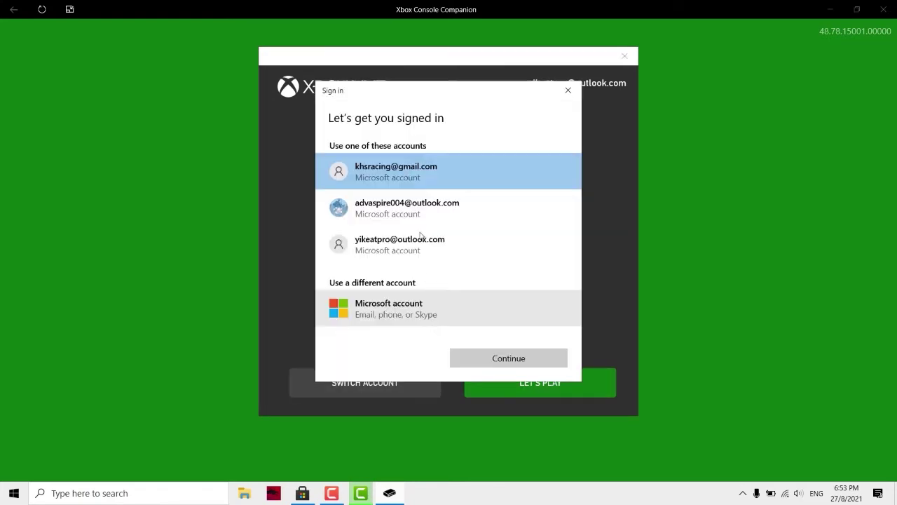
left_click(398, 317)
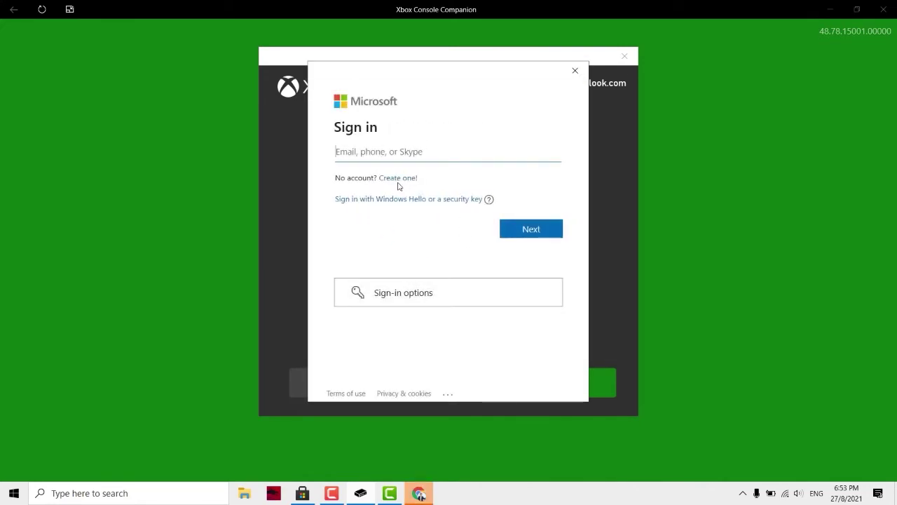
- Start creating a new Microsoft account with a new outlook.com e-mail address
left_click(398, 178)
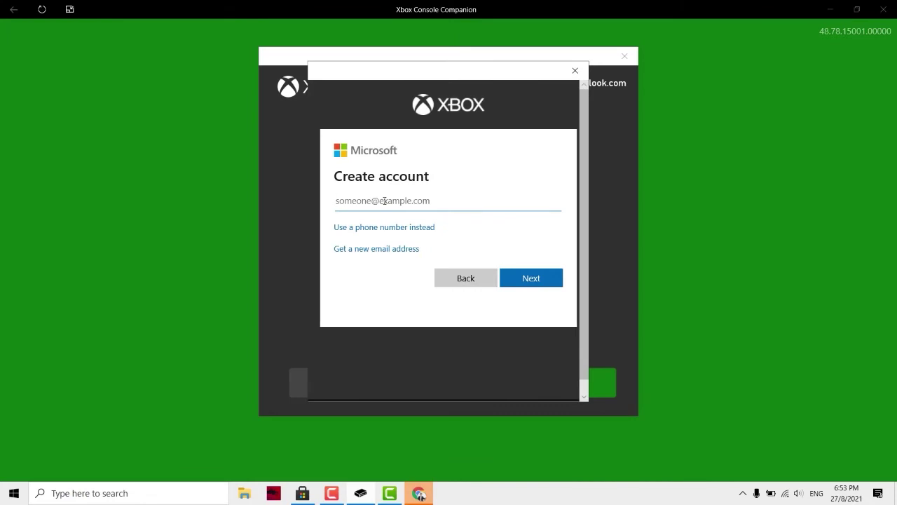
left_click(376, 250)
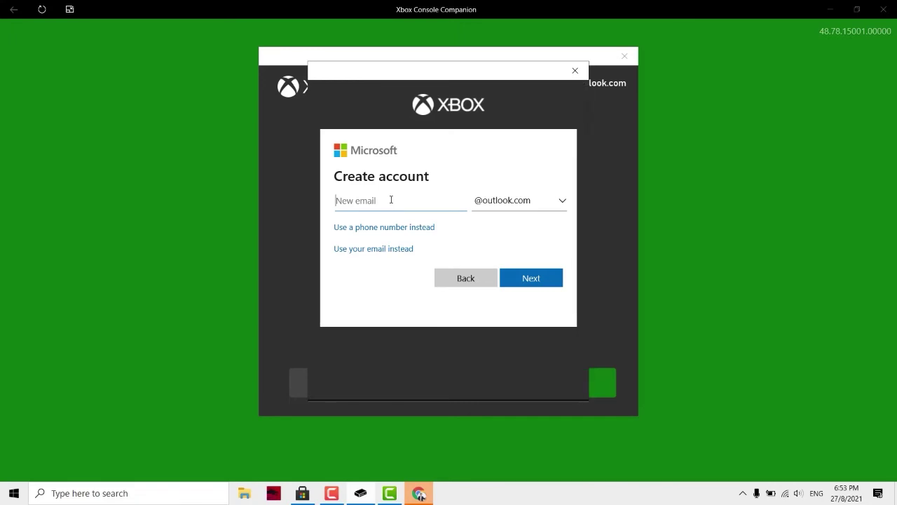
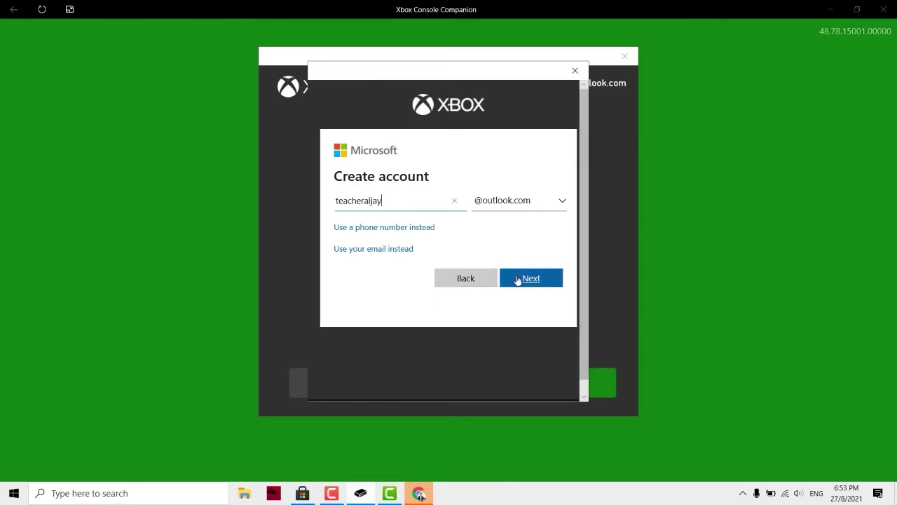
left_click(523, 278)
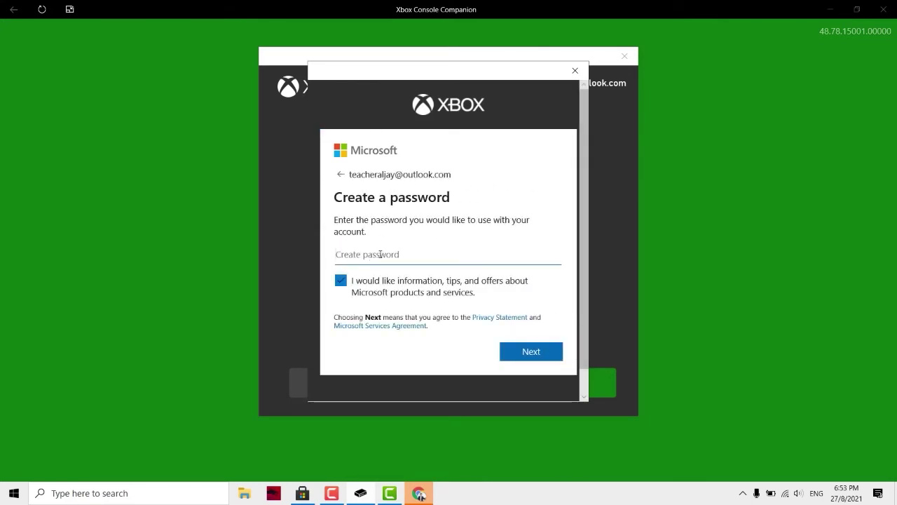
- Set the new account's password and opt out of Microsoft marketing offers
type("********")
left_click(340, 280)
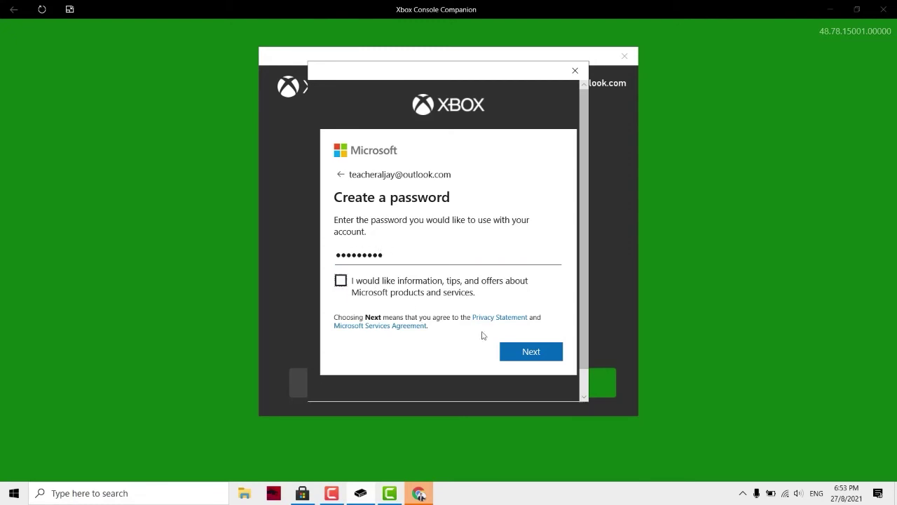
left_click(531, 352)
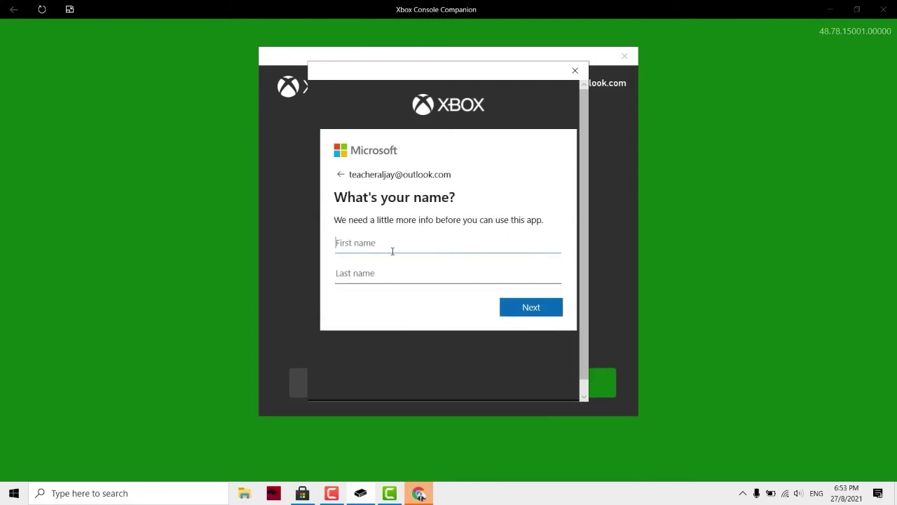
- Enter the new account holder's first and last name
type("Aljay")
key("Tab")
type("N")
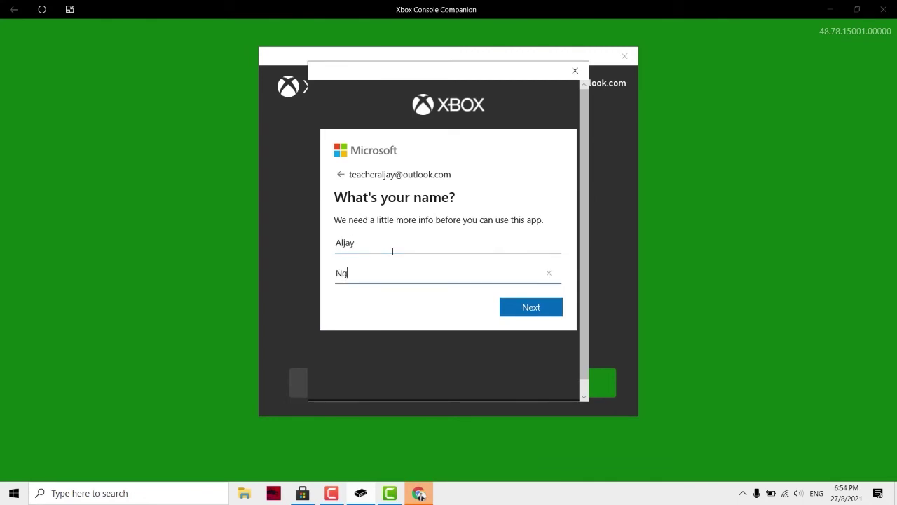
left_click(551, 310)
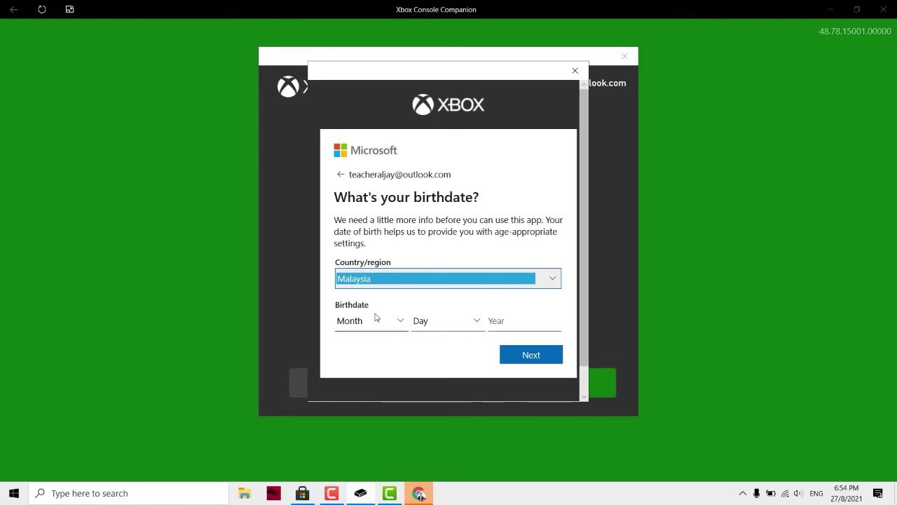
- Submit country Malaysia with a birth date of January 1, 2000
left_click(521, 321)
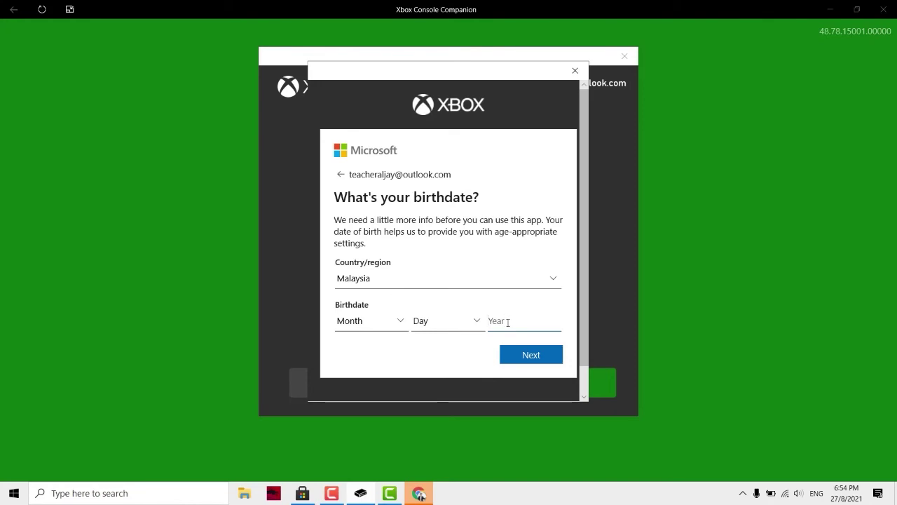
left_click(393, 321)
left_click(361, 249)
left_click(444, 321)
left_click(427, 103)
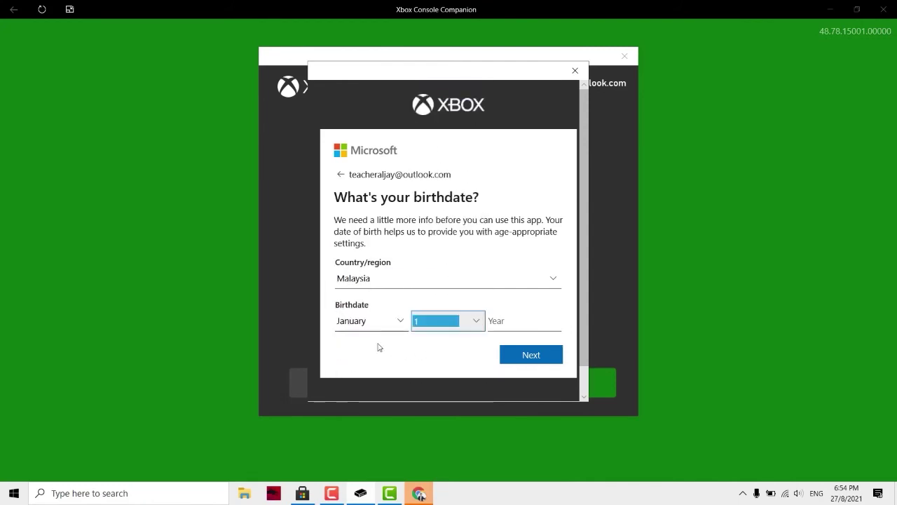
left_click(516, 320)
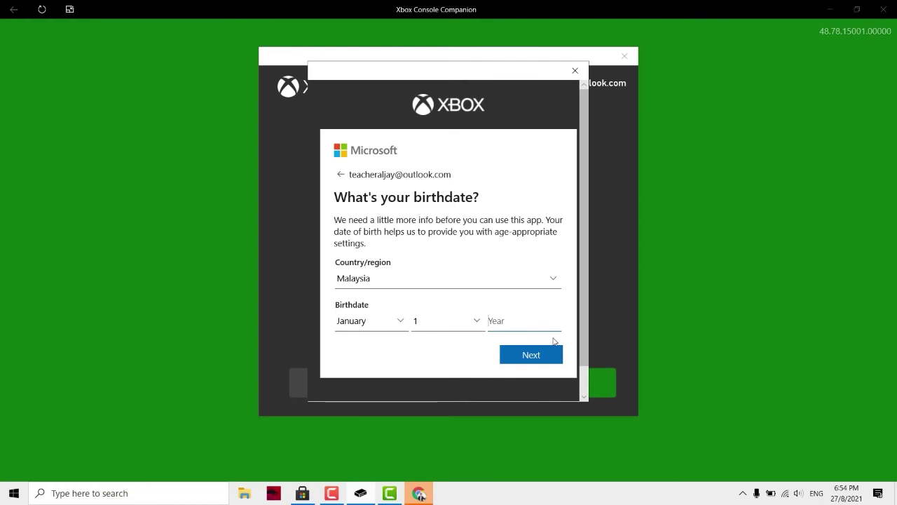
type("2003")
key("BackSpace")
type("0")
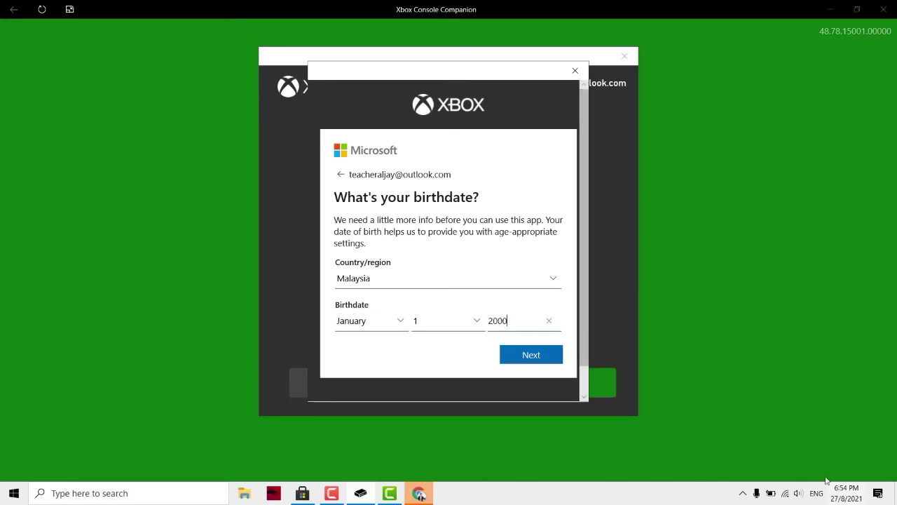
left_click(518, 356)
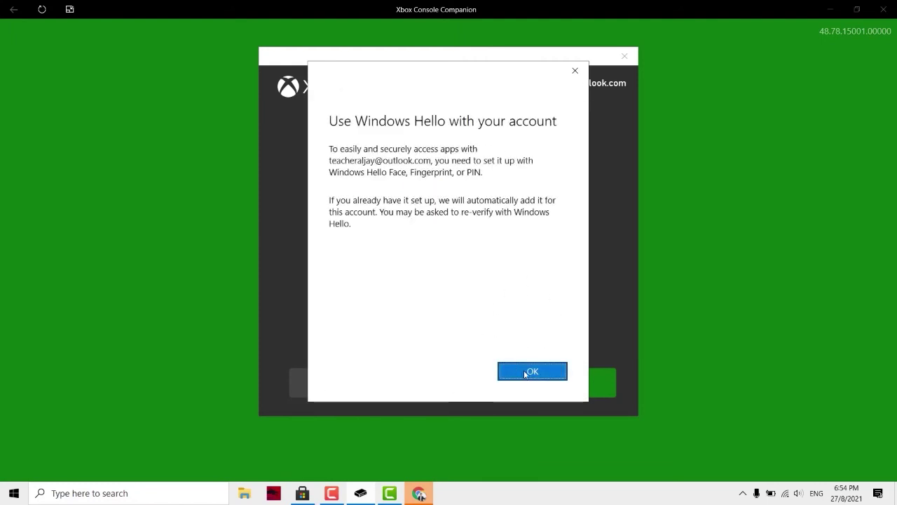
- Skip the Windows Hello PIN setup and continue into the app with LET'S PLAY
left_click(526, 372)
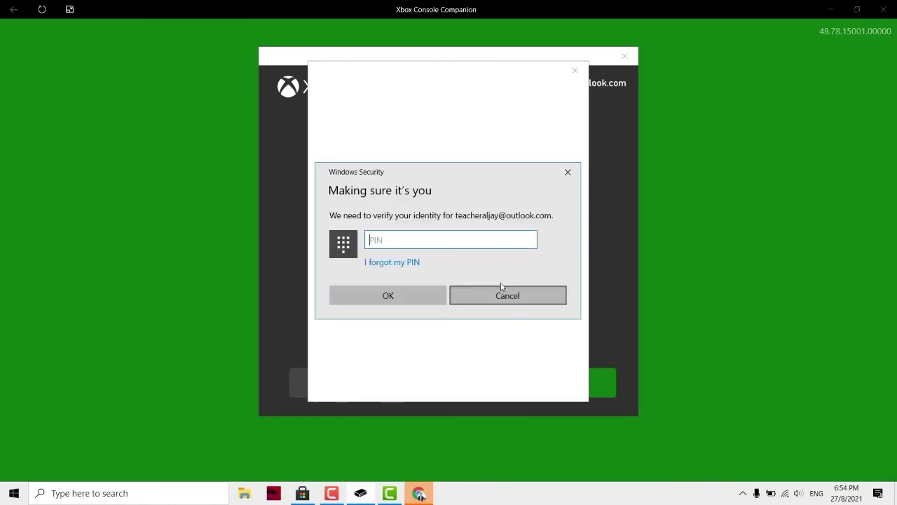
left_click(423, 244)
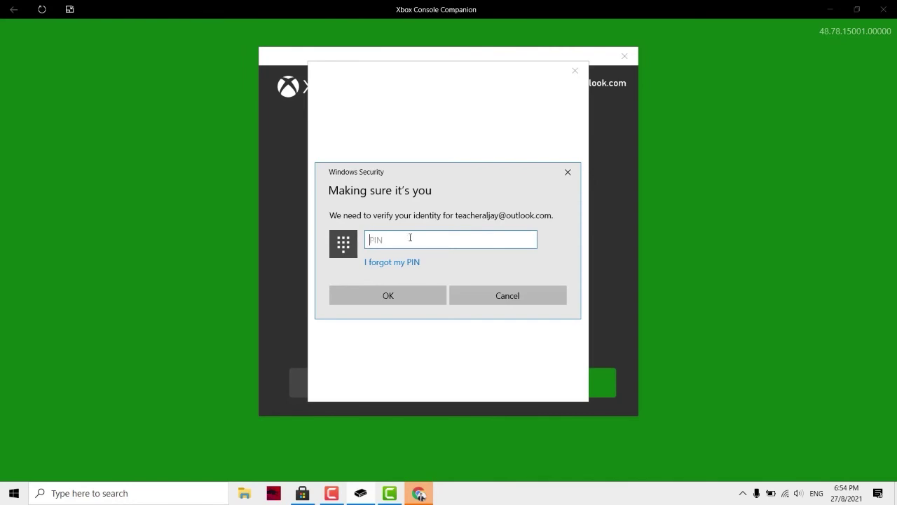
left_click(527, 298)
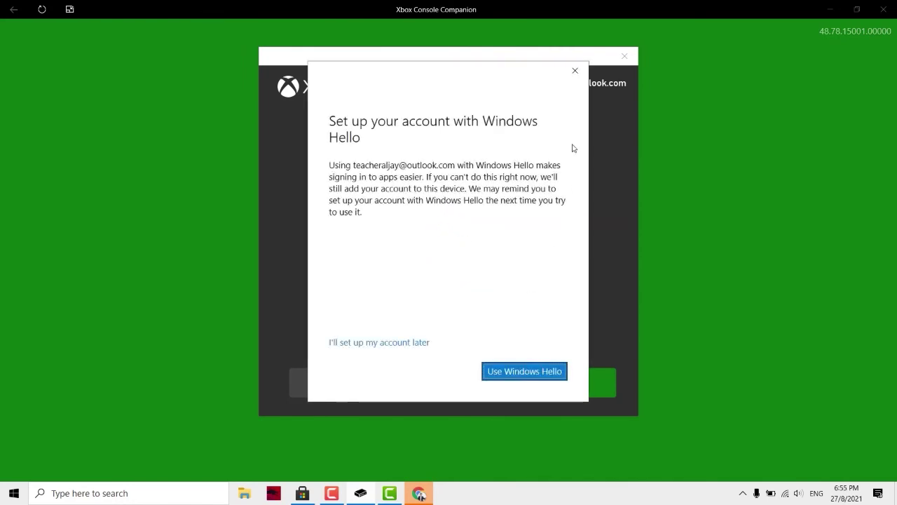
left_click(572, 79)
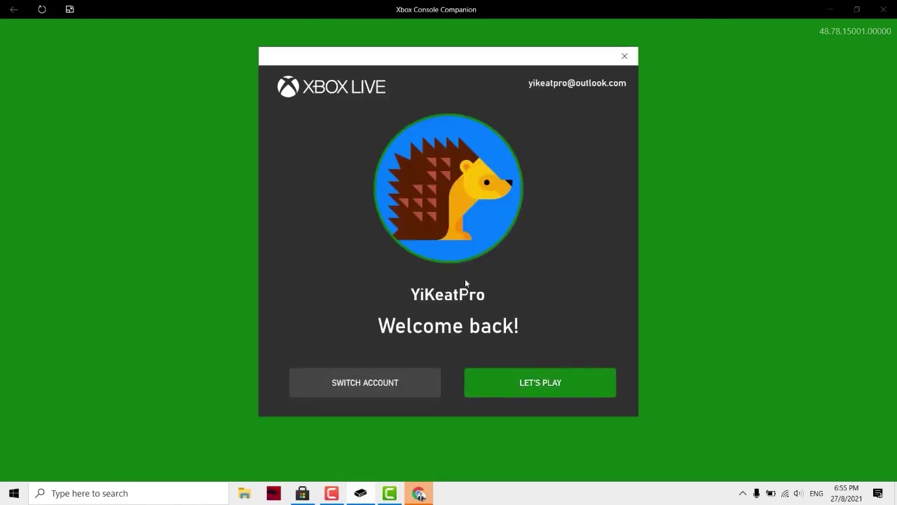
left_click(531, 387)
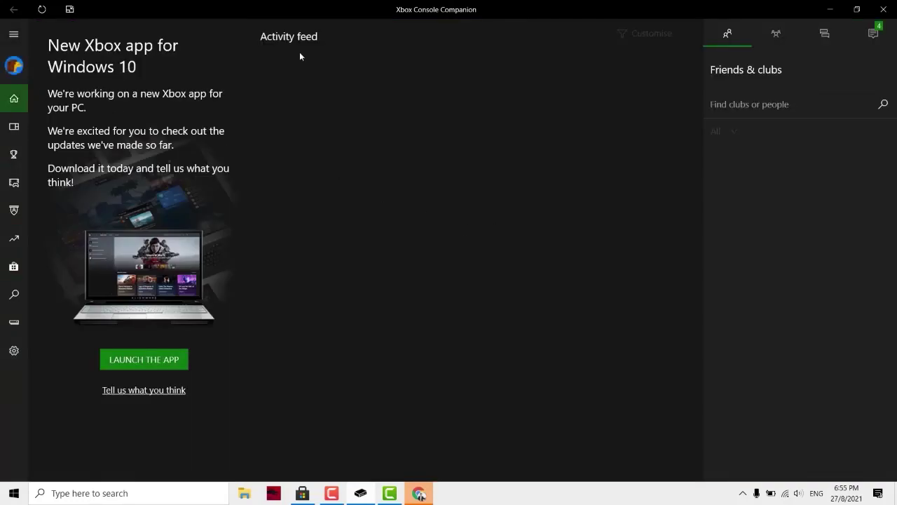
- Search Windows for 'mine' and launch the Minecraft app from Best match
key("super")
type("mine")
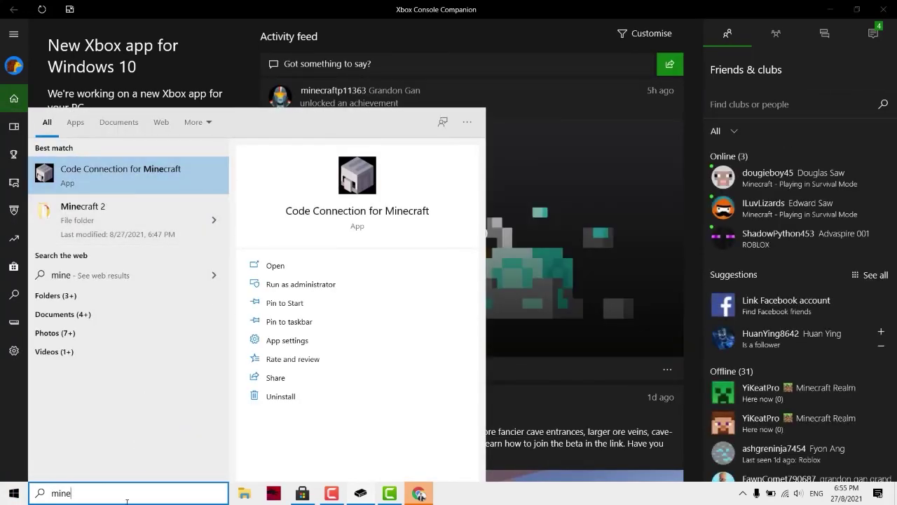
key("BackSpace")
key("BackSpace")
key("BackSpace")
key("BackSpace")
type("mine")
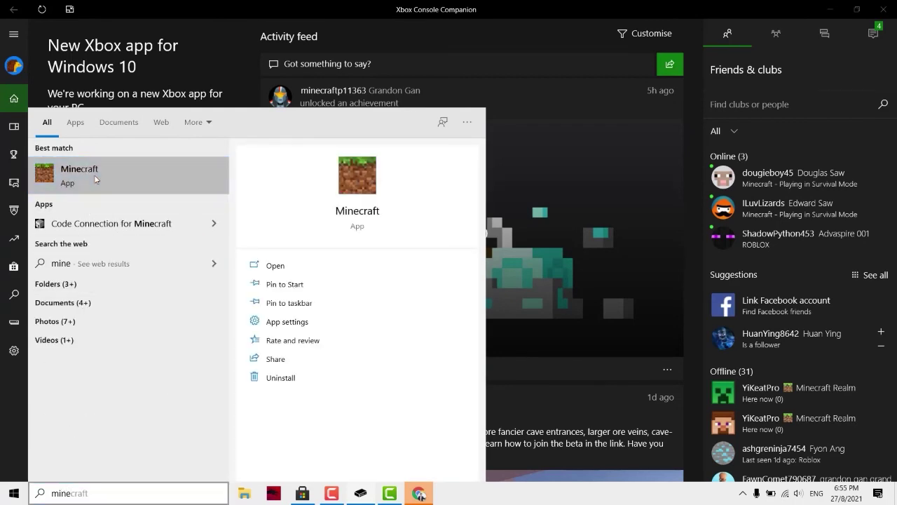
left_click(95, 179)
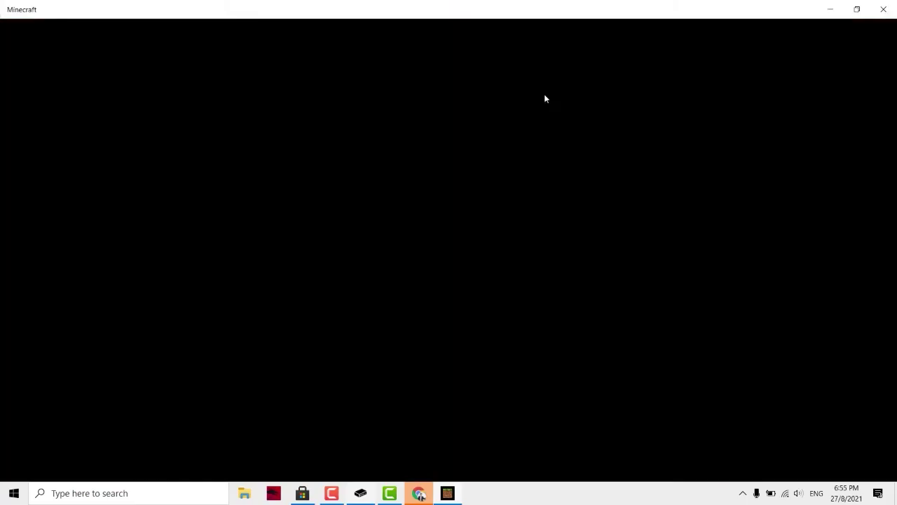